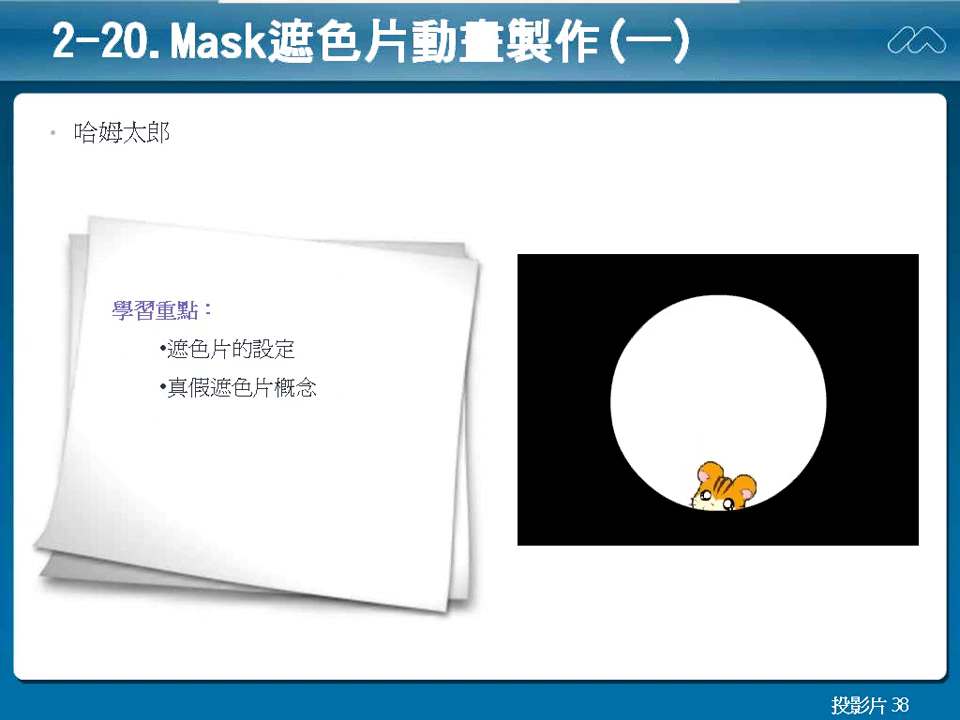
Page through the mask animation lesson slides up to slide 41 and end the slide show.
key(Right)
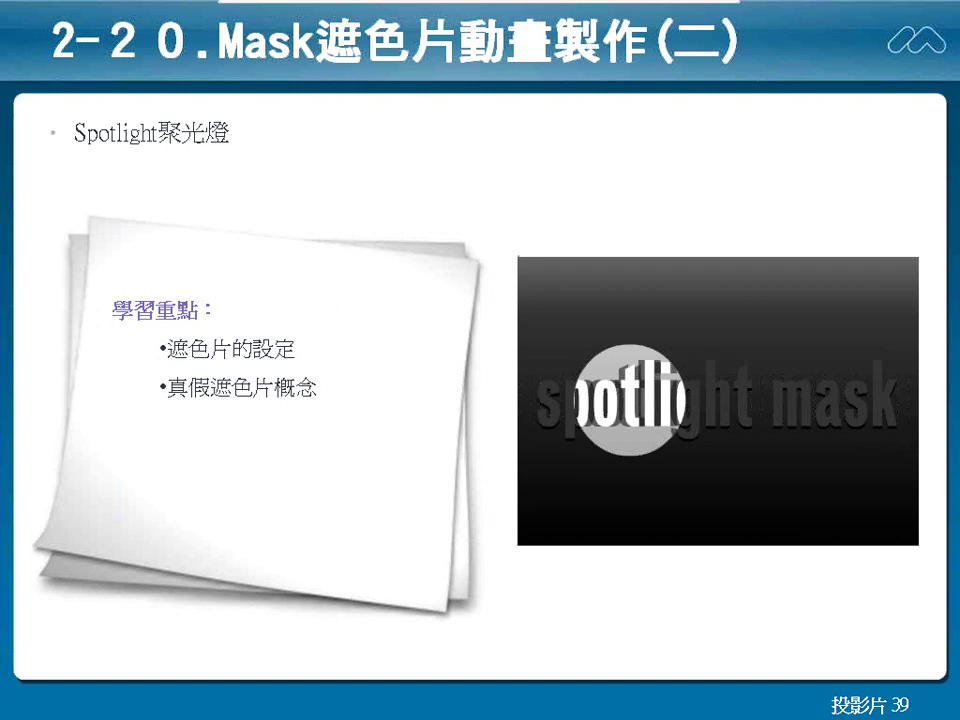
key(Page_Down)
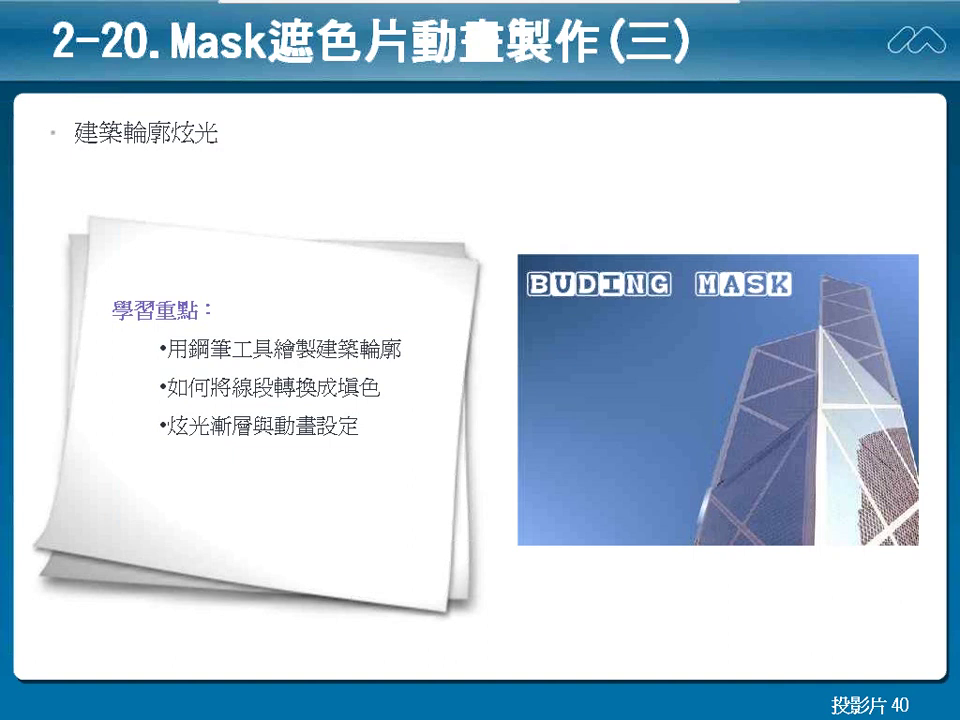
key(Right)
key(Right)
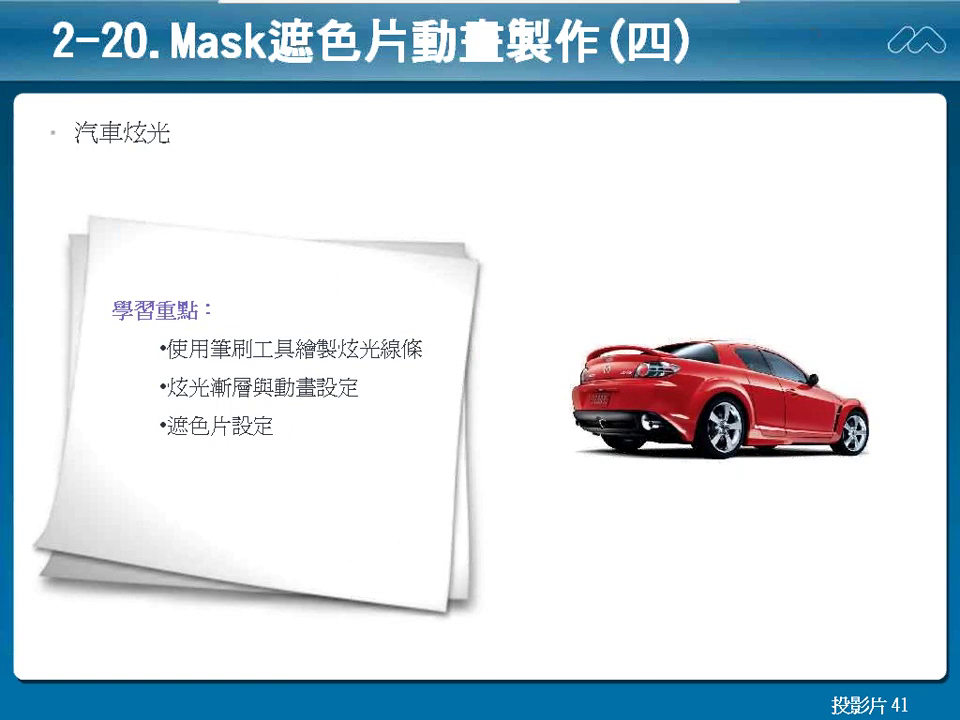
key(Escape)
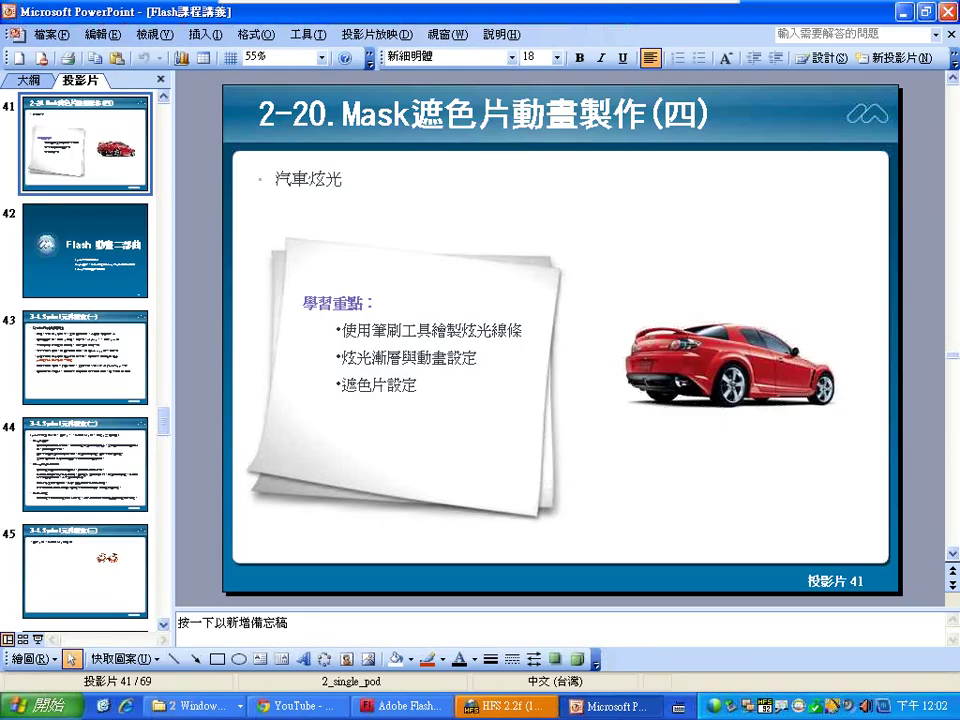
Switch to the file explorer and open the folder D:\Flash研習資料\Lesson4\遮色片動畫.
click(195, 705)
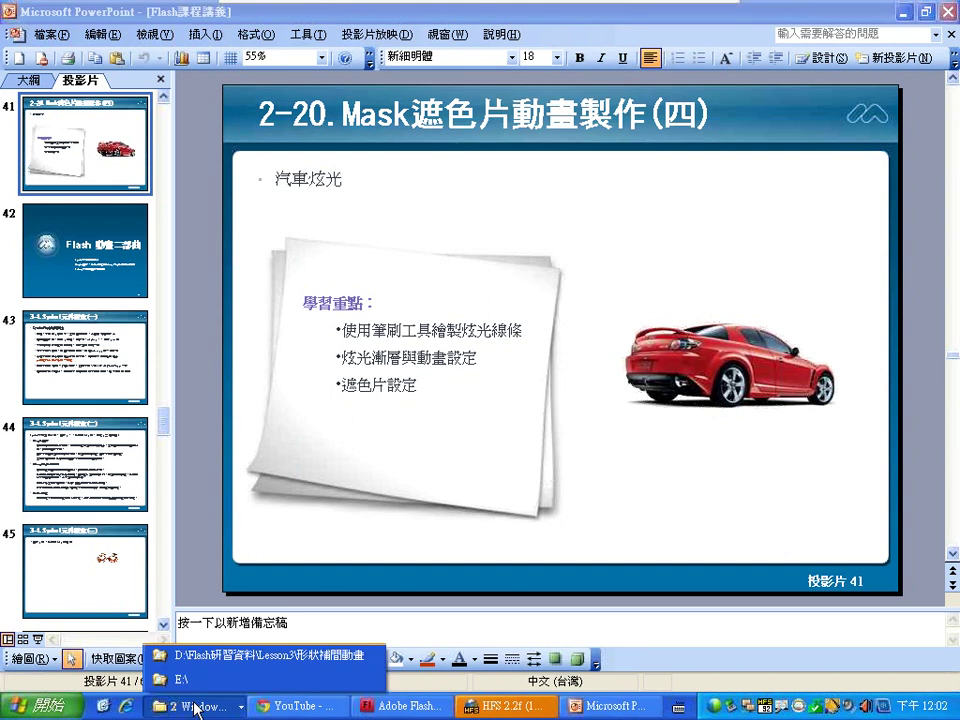
click(212, 655)
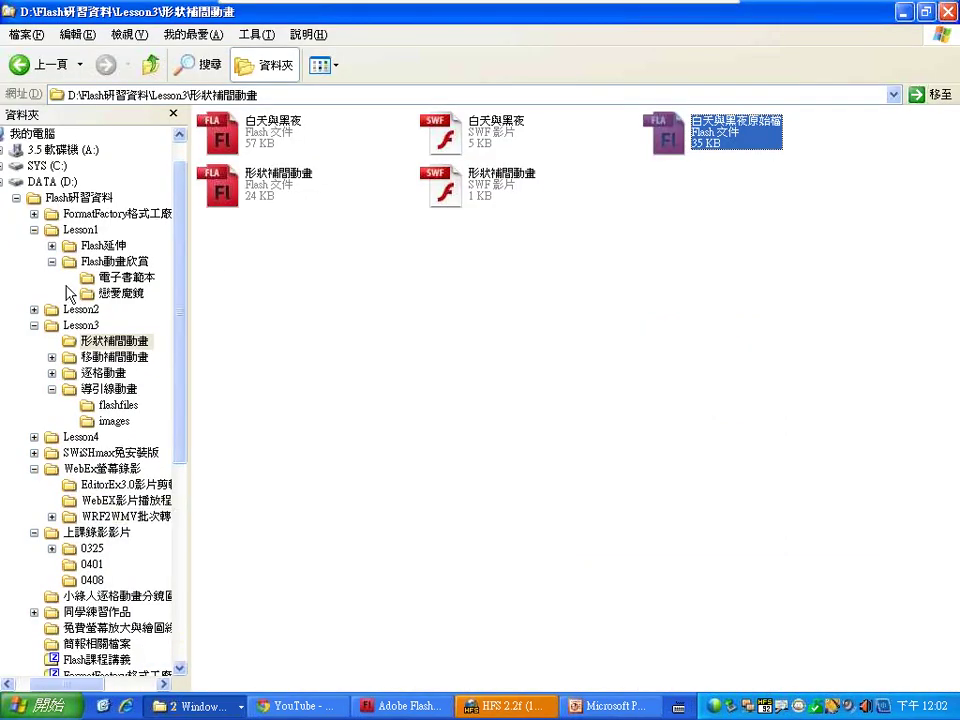
click(81, 325)
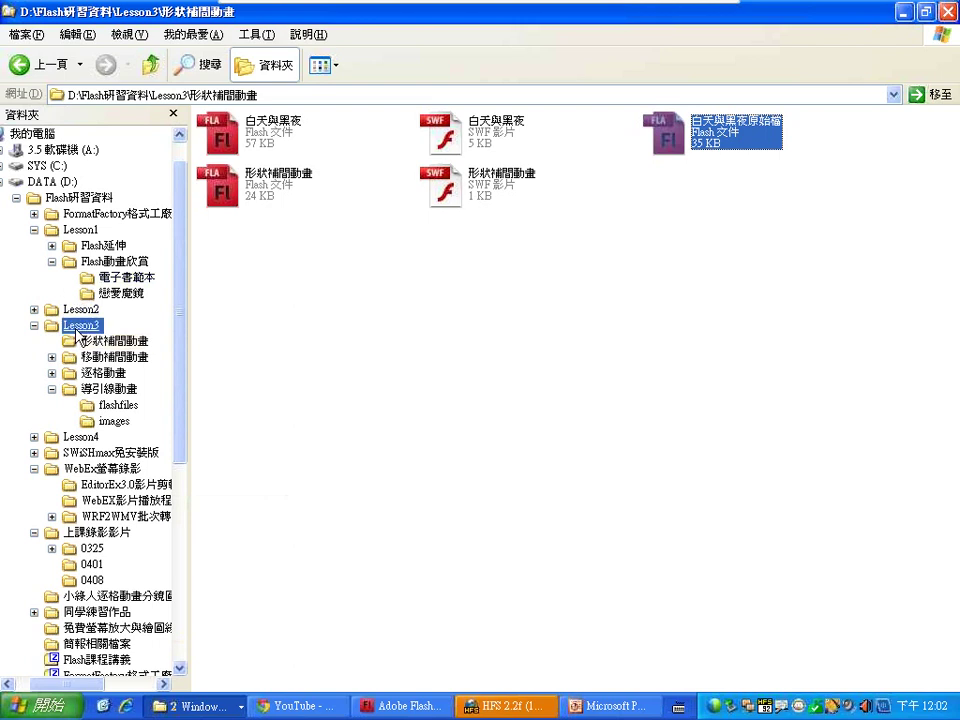
click(79, 197)
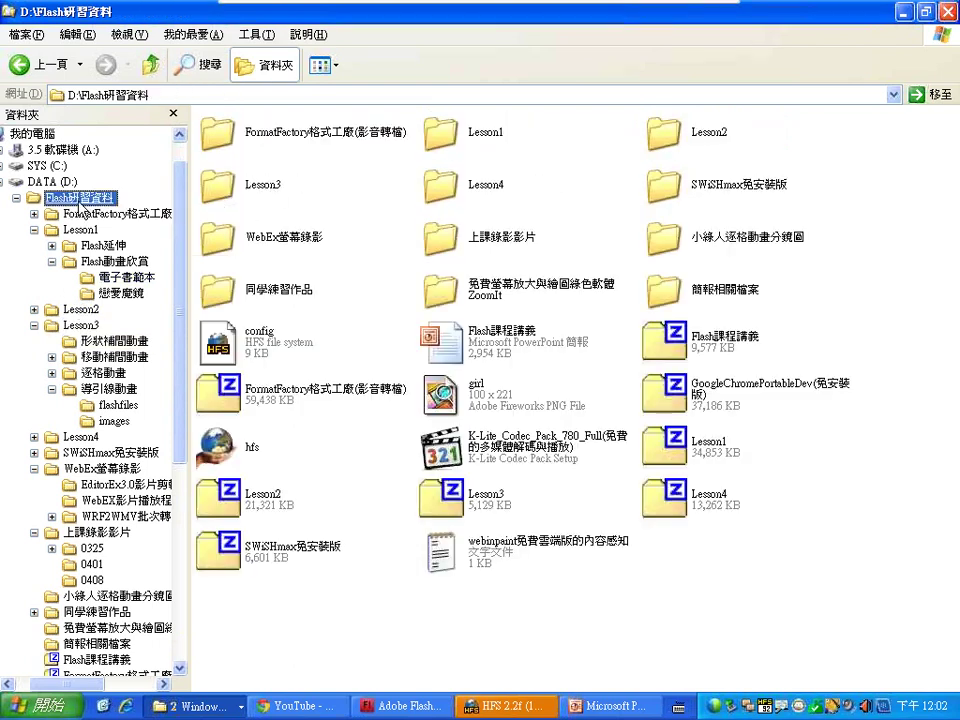
double_click(450, 185)
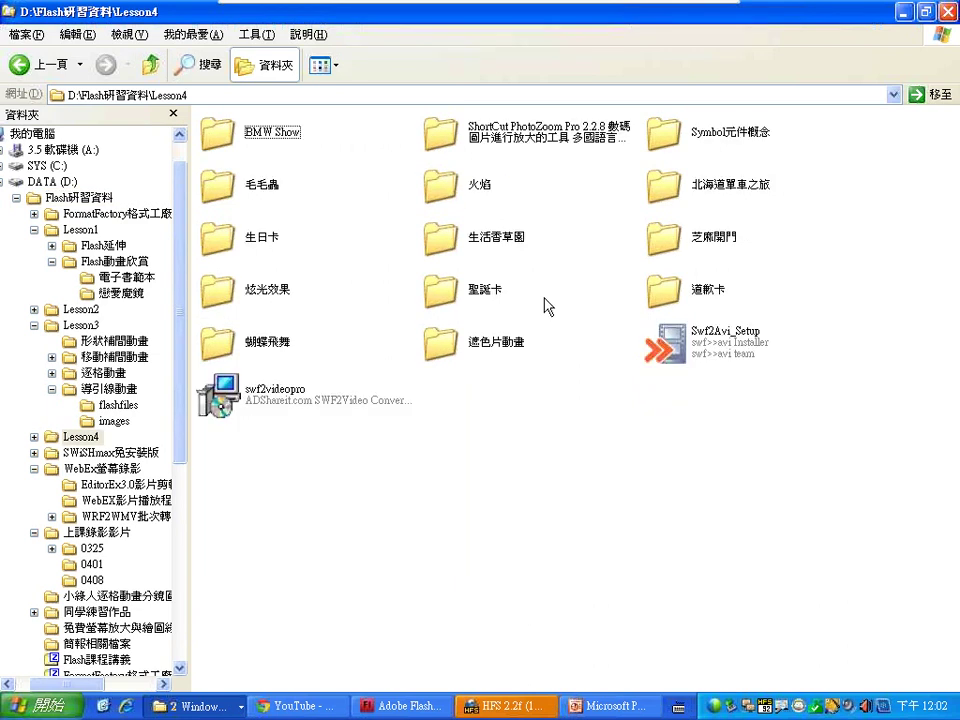
click(456, 348)
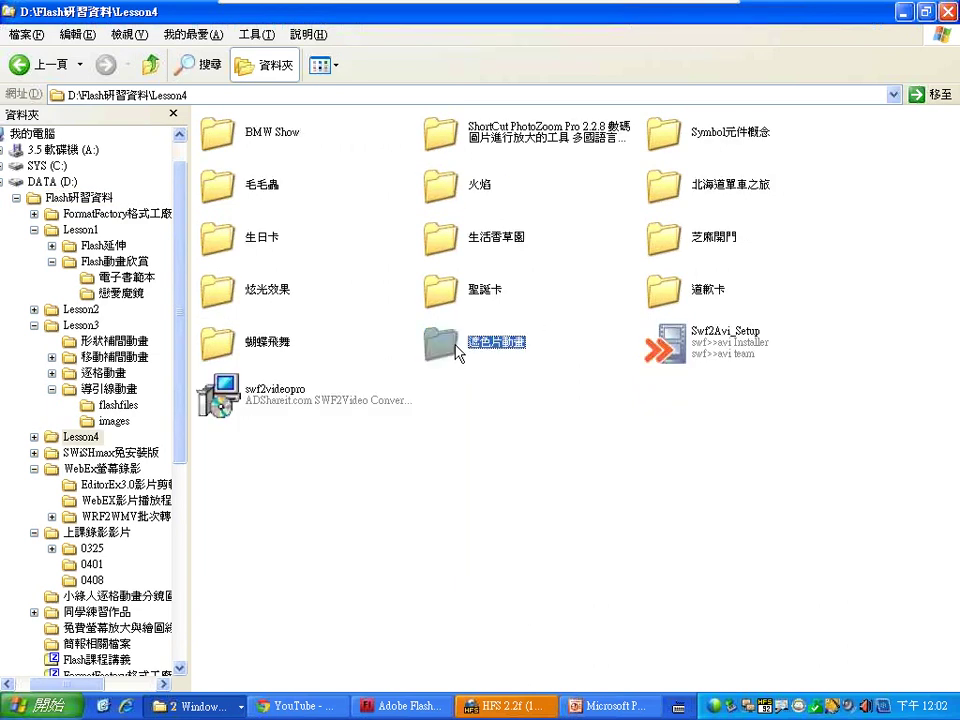
double_click(456, 348)
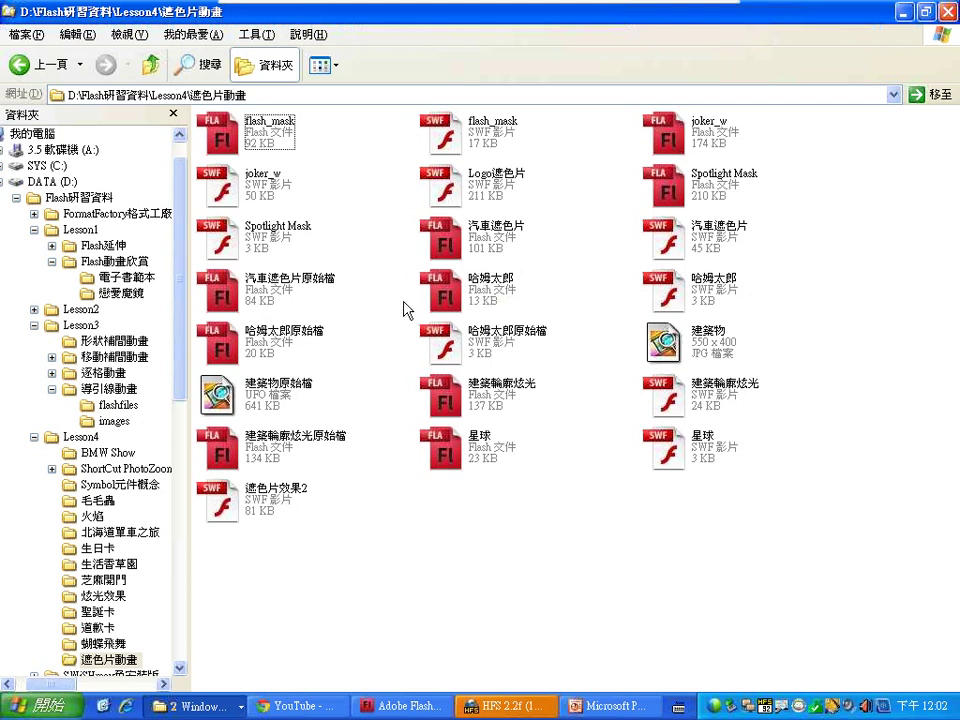
Open the Flash document 哈姆太郎原始檔 in Adobe Flash.
click(283, 343)
double_click(283, 343)
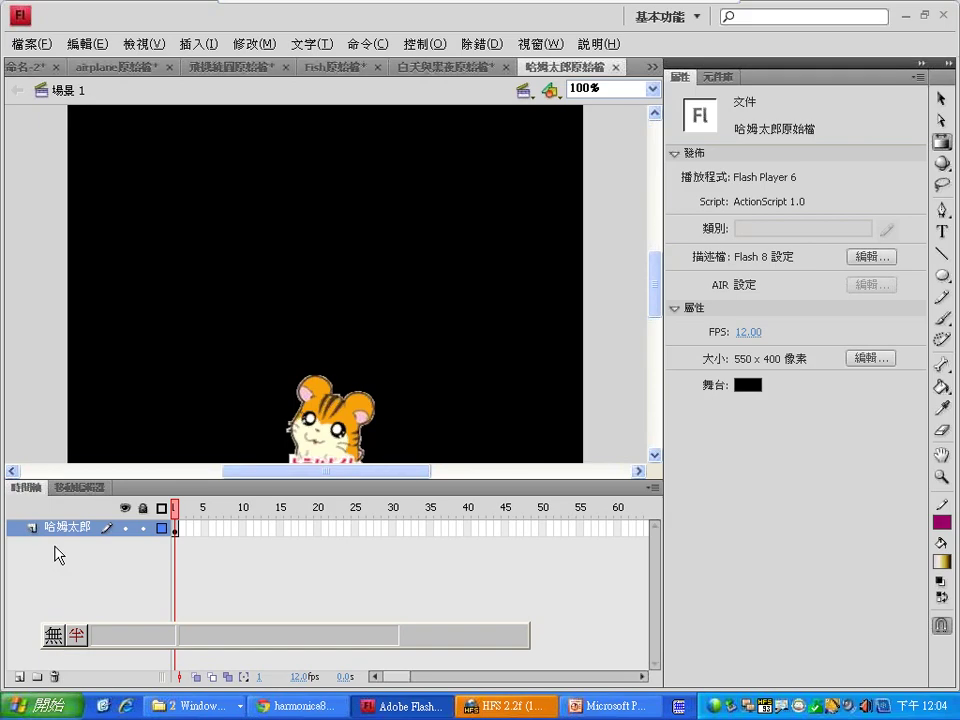
drag(655, 306, 658, 320)
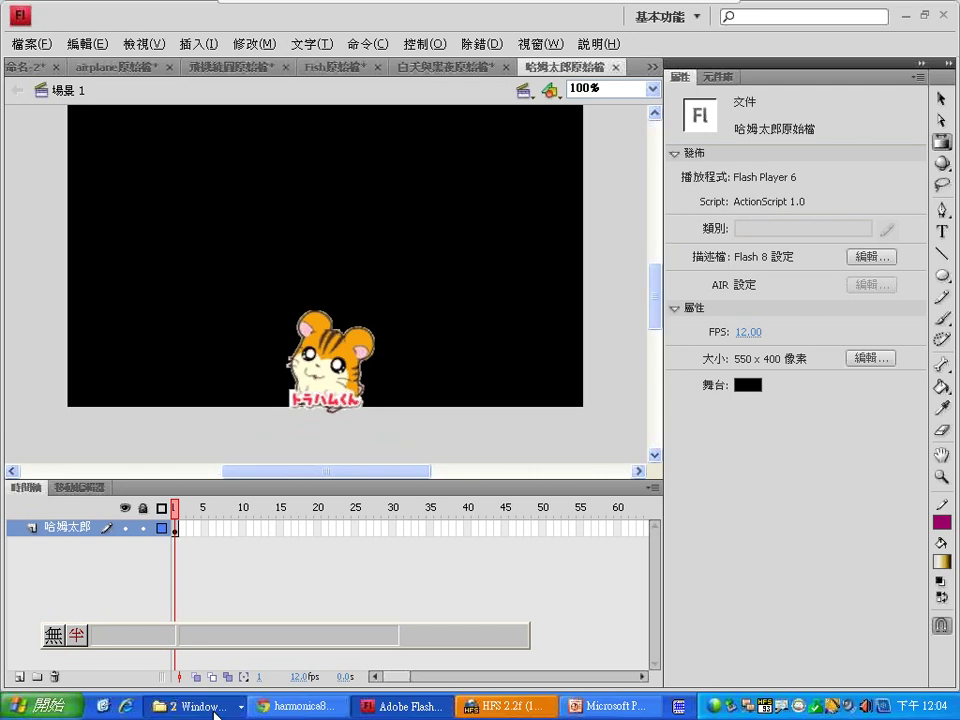
Open the finished Flash document 哈姆太郎 from the same folder and widen the layer name column in the timeline.
click(200, 706)
click(210, 653)
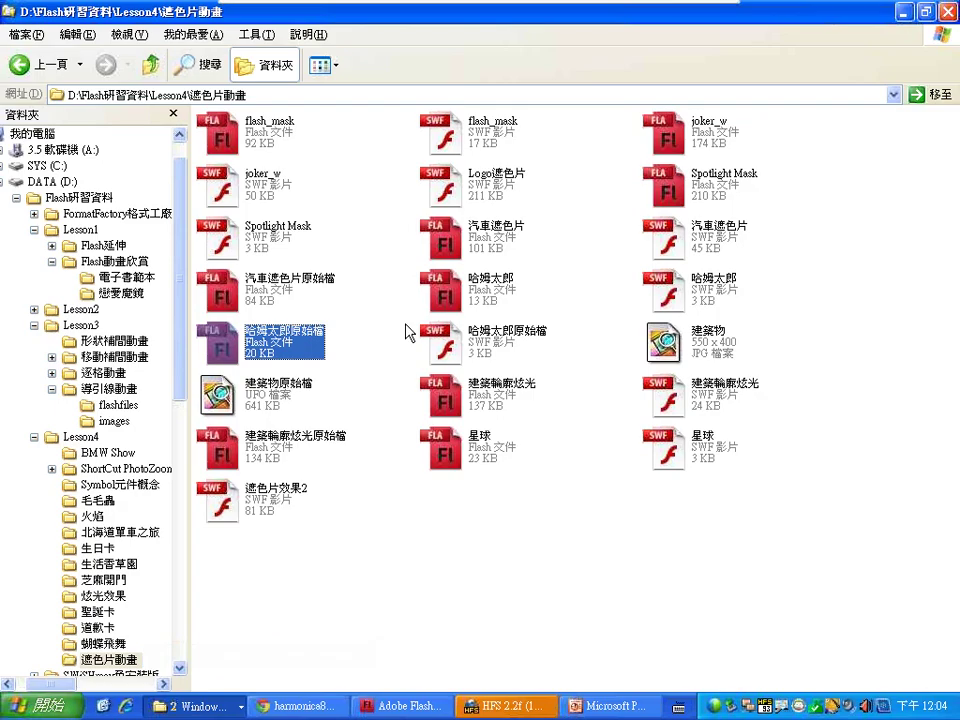
double_click(449, 299)
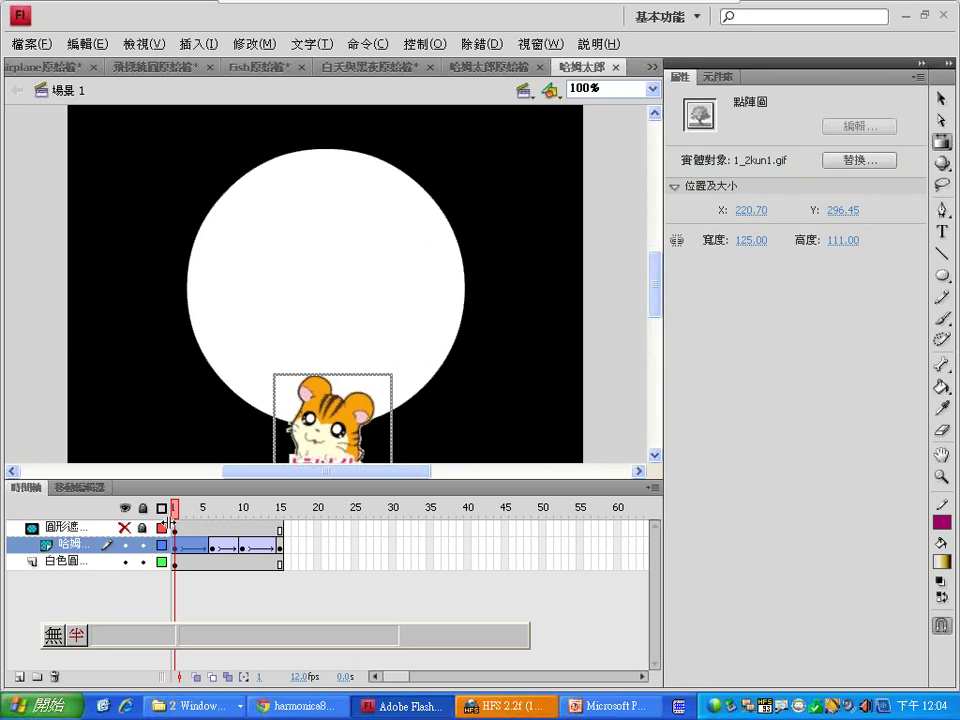
drag(168, 530, 211, 530)
click(44, 543)
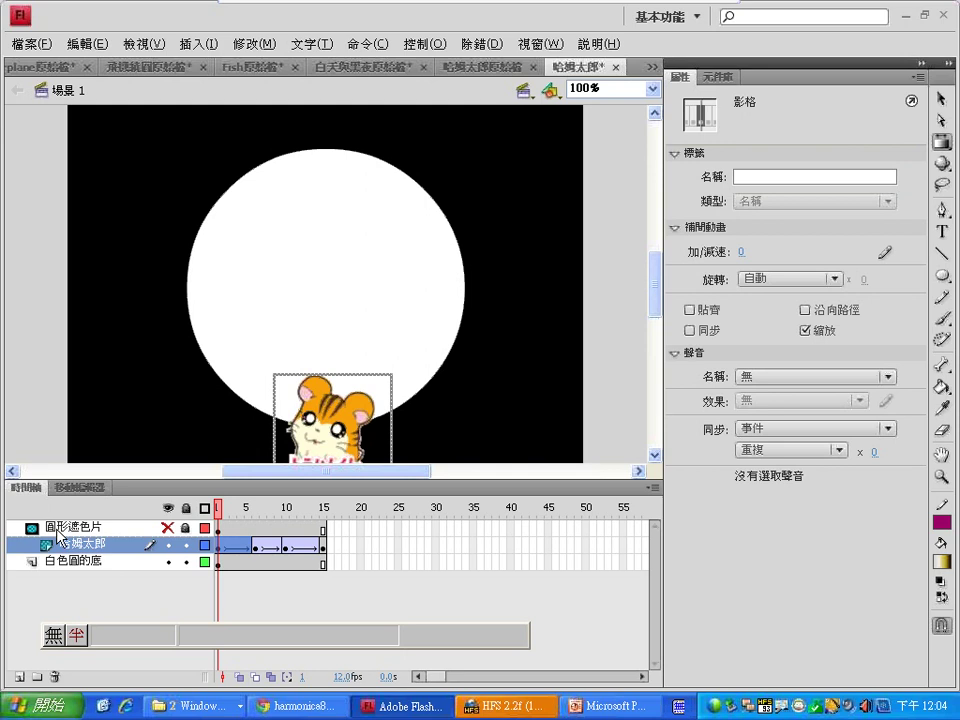
drag(46, 545, 64, 546)
click(64, 545)
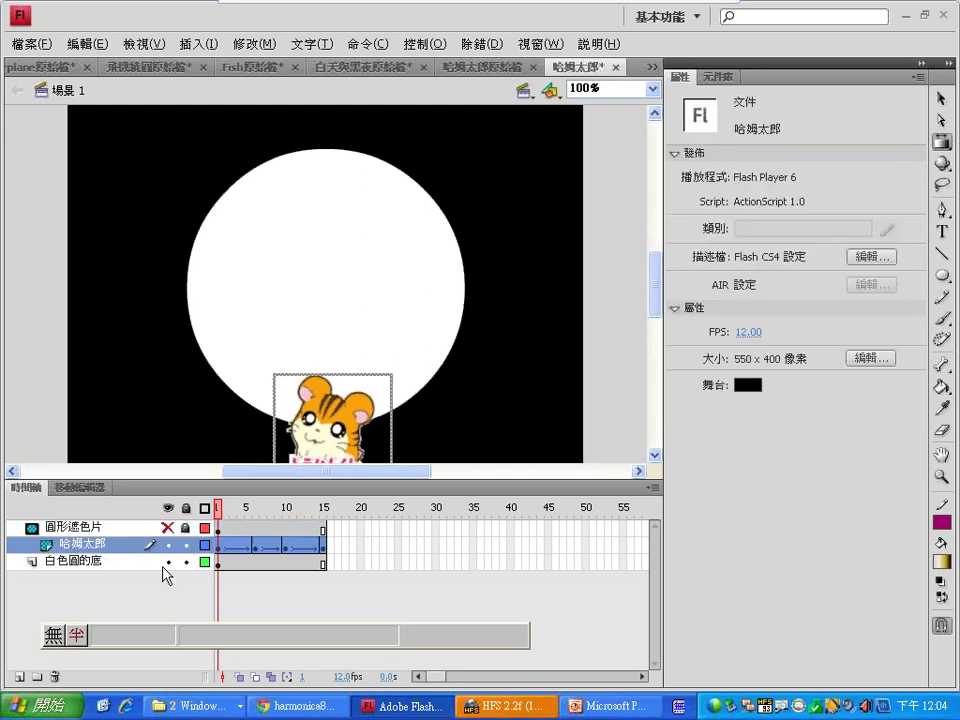
Hide the 白色圓的底 layer, show the 圓形遮色片 layer, and scrub the animation to frame 10.
click(168, 561)
click(168, 527)
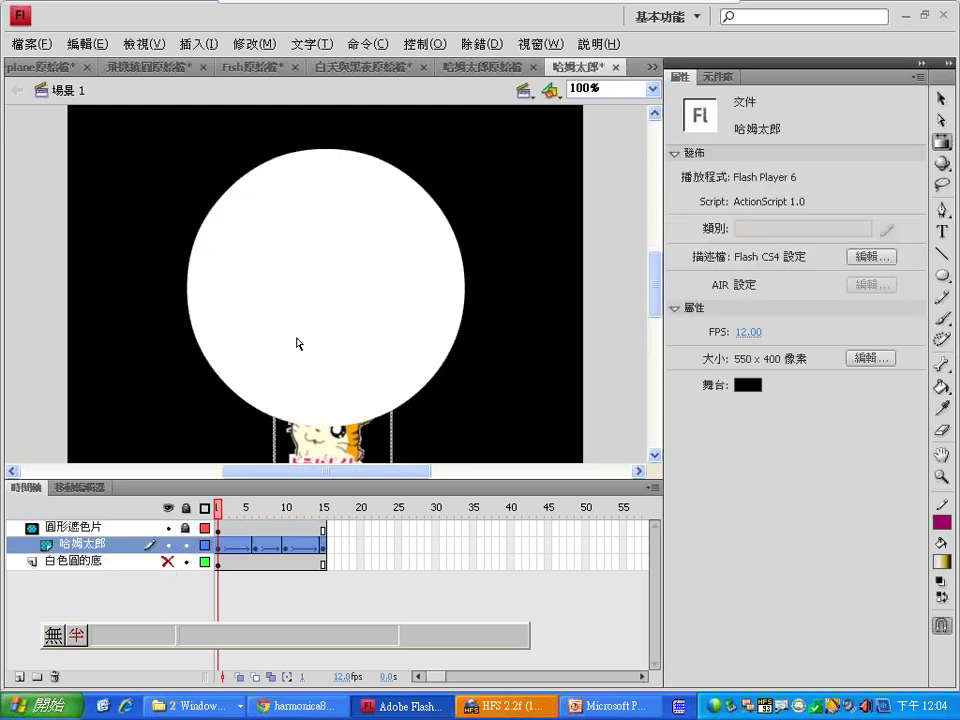
click(229, 509)
drag(229, 511, 287, 503)
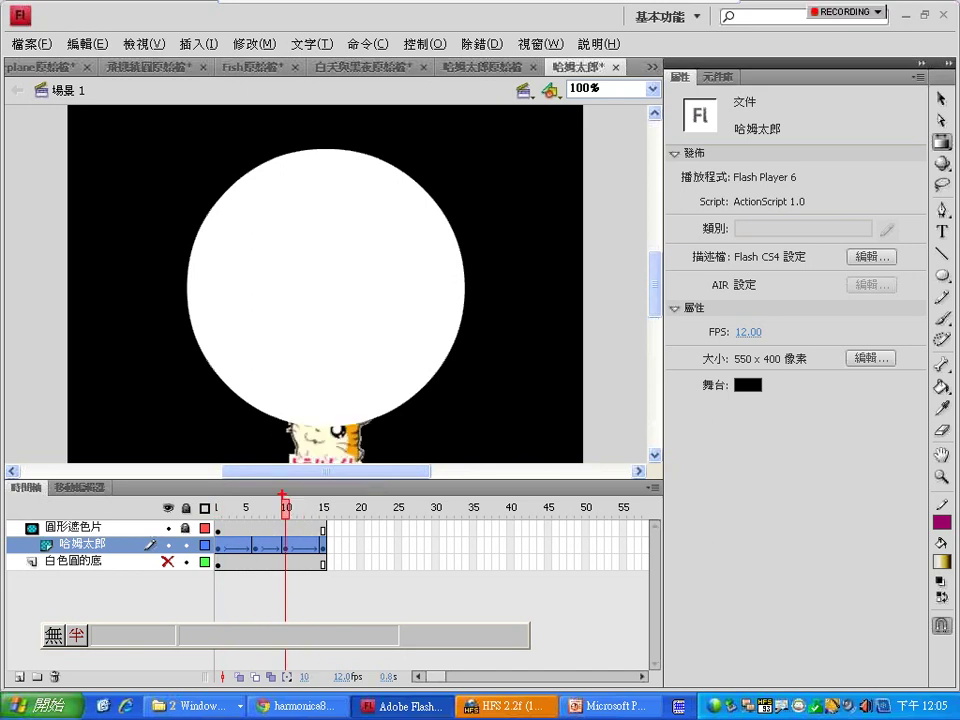
Annotate the mask on screen with a tick inside the circle and a cross over the hamster below it, and clear the marks.
mouse_move(320, 225)
mouse_down()
mouse_move(335, 304)
mouse_move(425, 195)
mouse_up()
mouse_move(380, 145)
mouse_down()
mouse_move(192, 243)
mouse_move(429, 362)
mouse_move(445, 218)
mouse_up()
drag(370, 398, 323, 478)
drag(323, 425, 372, 478)
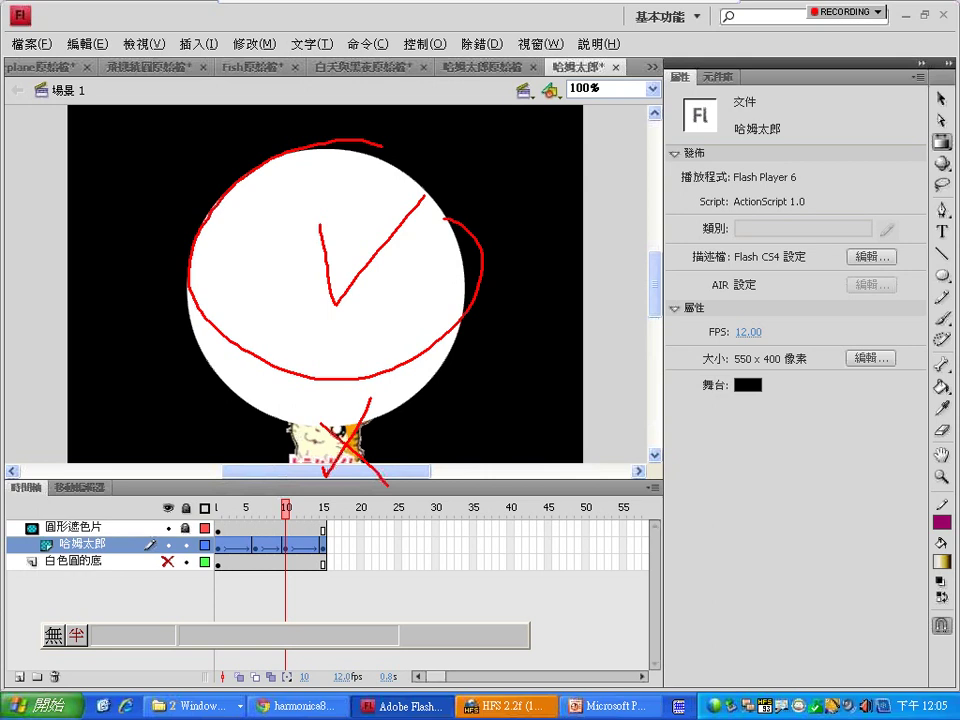
key(Escape)
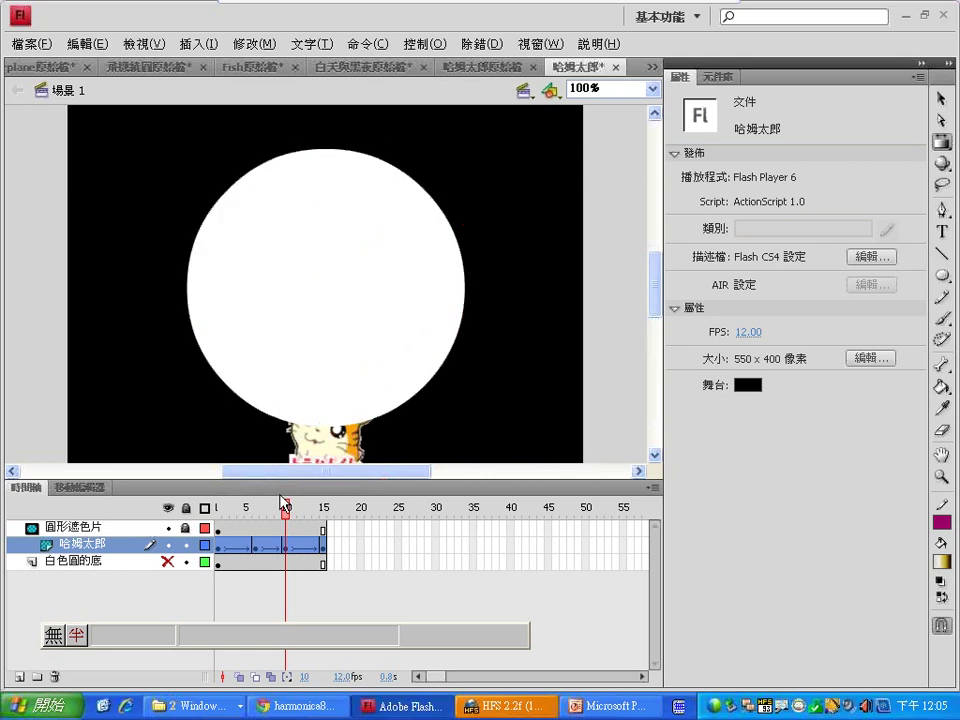
Hide the 圓形遮色片 layer, show the 白色圓的底 layer, and return to the 哈姆太郎原始檔 document.
click(168, 527)
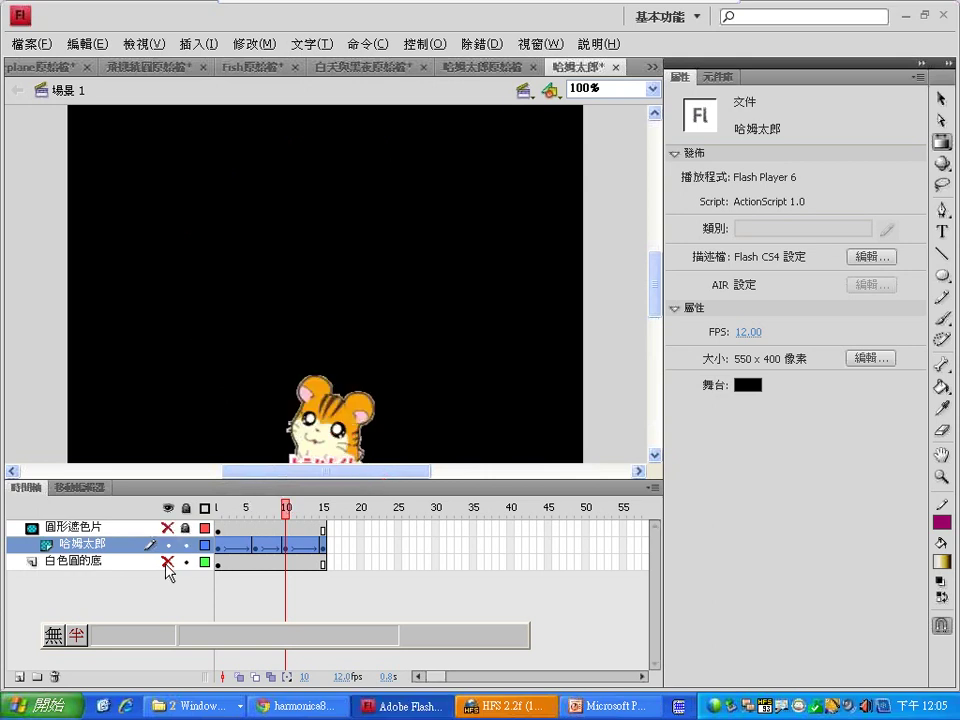
click(168, 563)
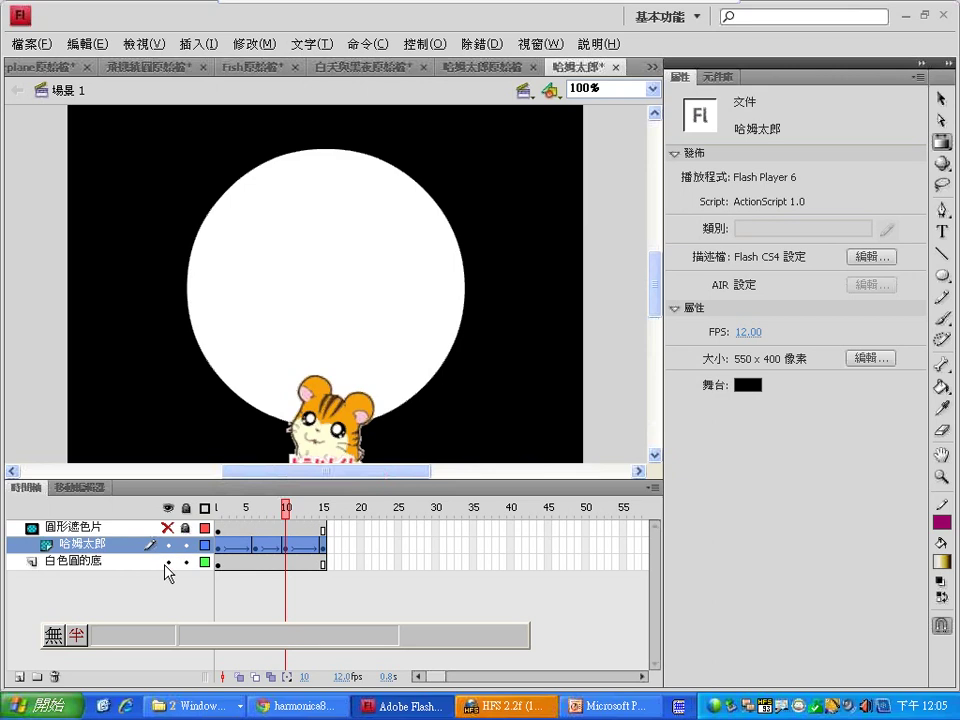
click(503, 75)
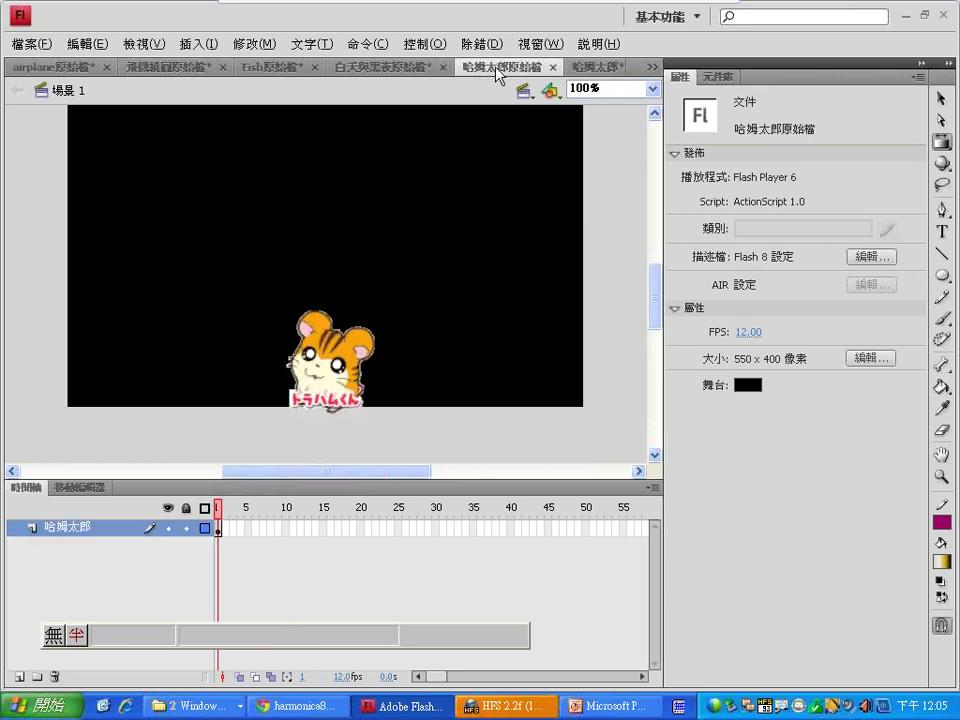
Try converting the 哈姆太郎 layer into a mask layer.
right_click(72, 533)
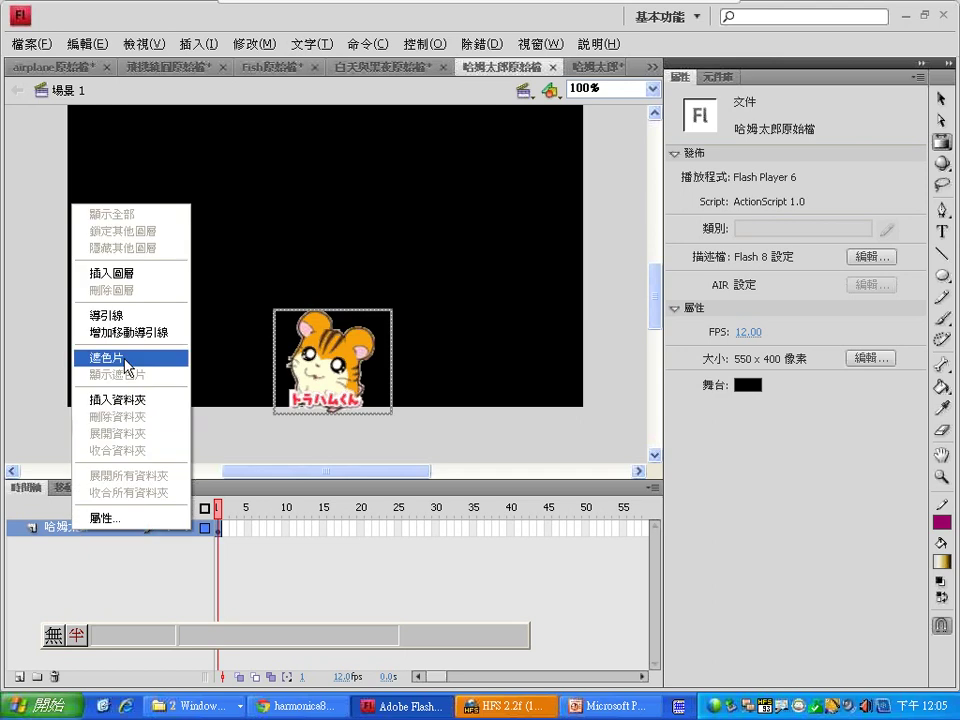
click(125, 360)
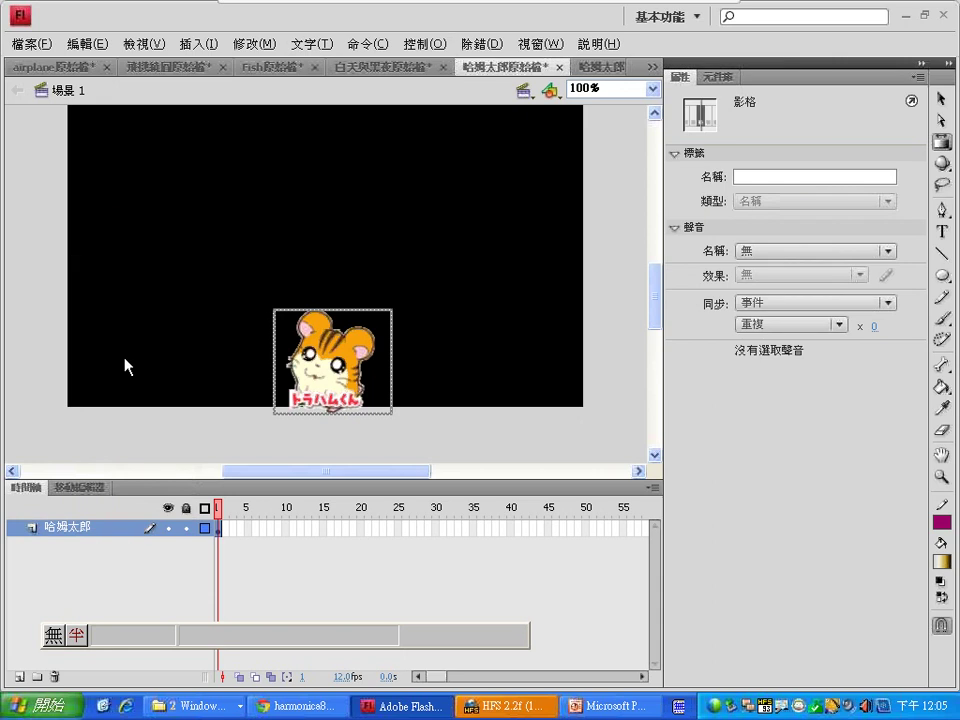
key(ctrl+z)
Add a new layer above the 哈姆太郎 layer and set up the Oval tool with no stroke color.
click(17, 677)
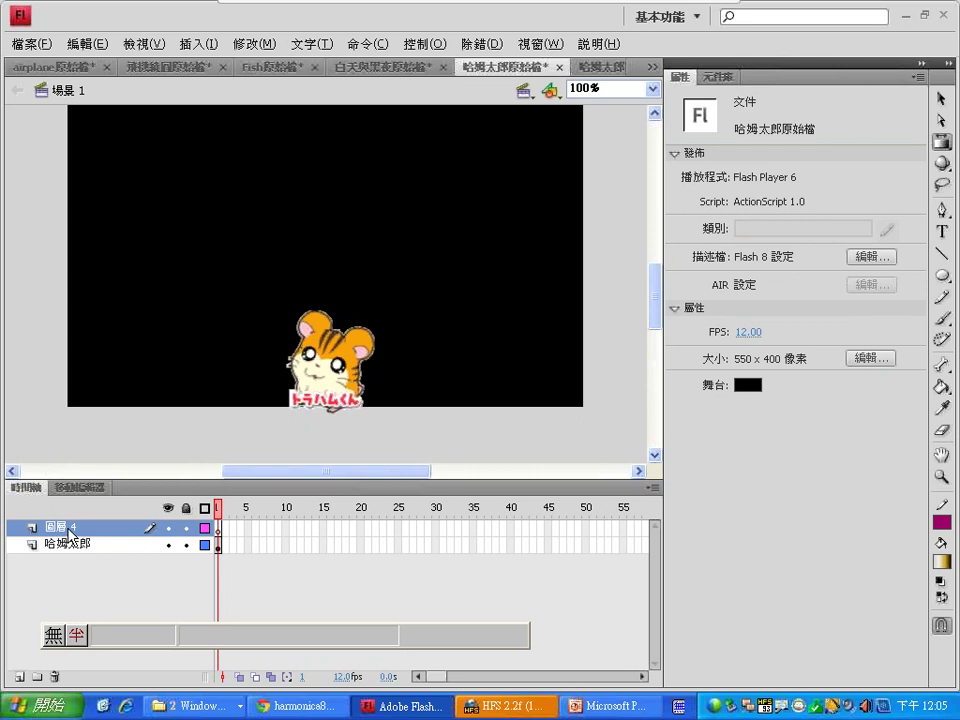
click(942, 142)
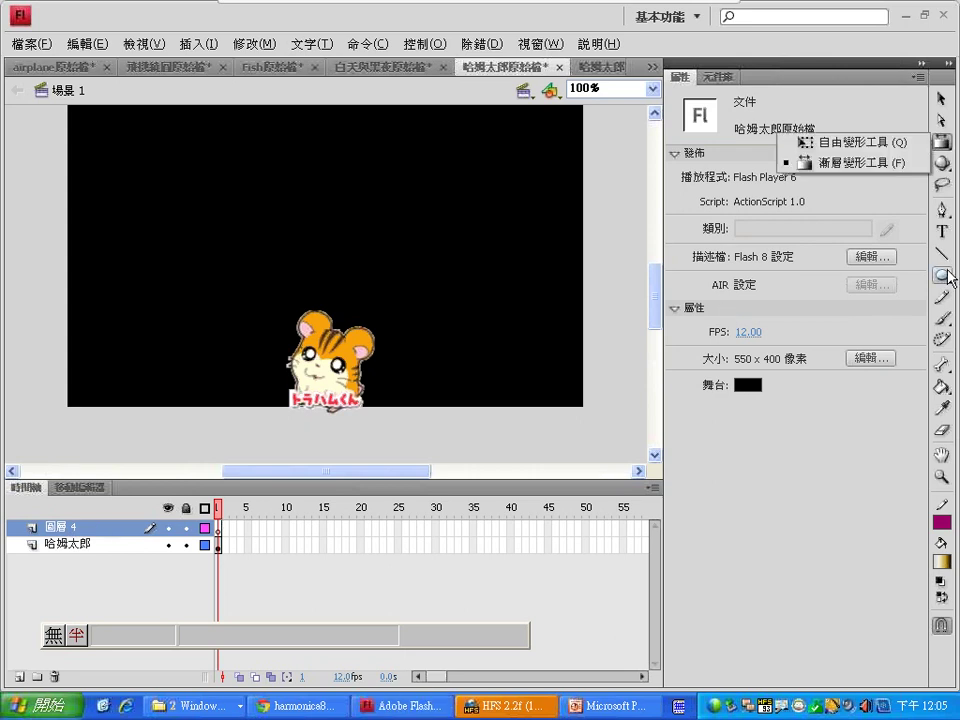
click(942, 276)
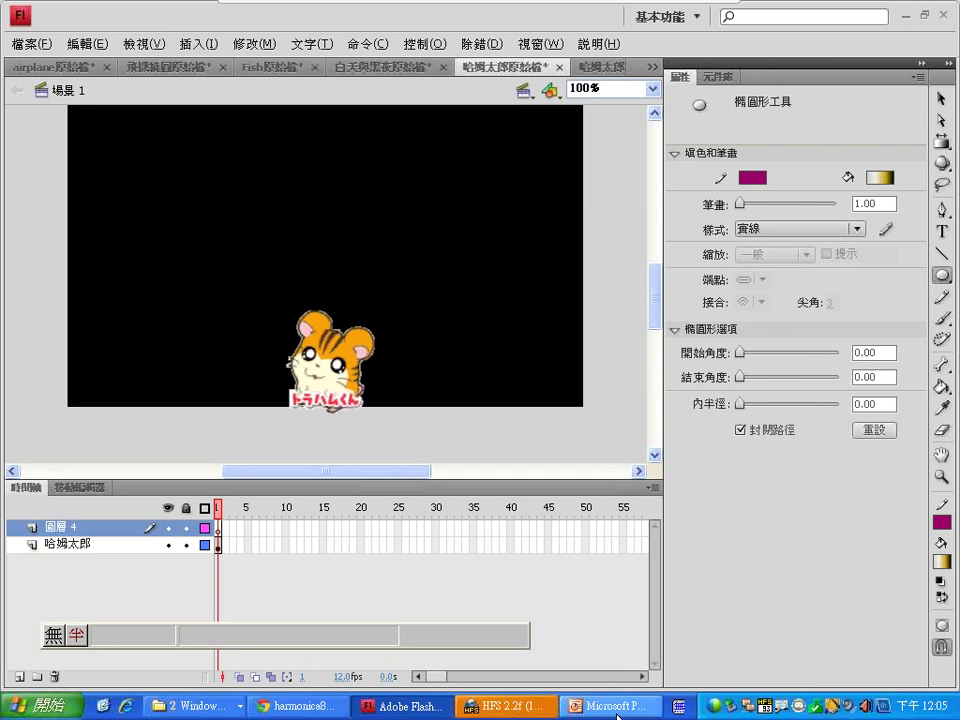
click(942, 524)
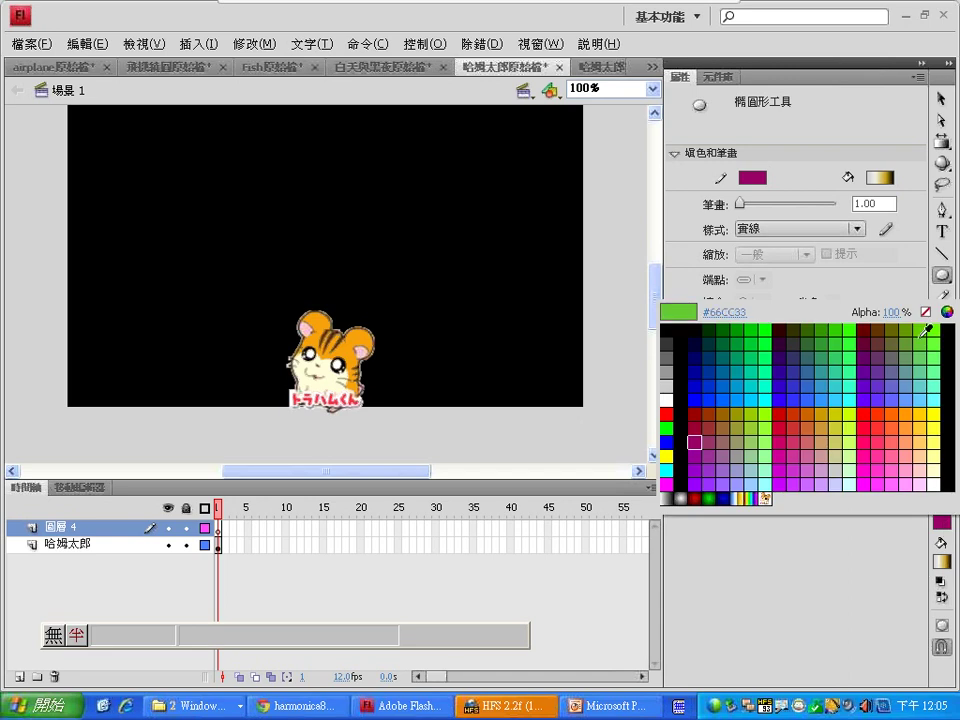
click(923, 311)
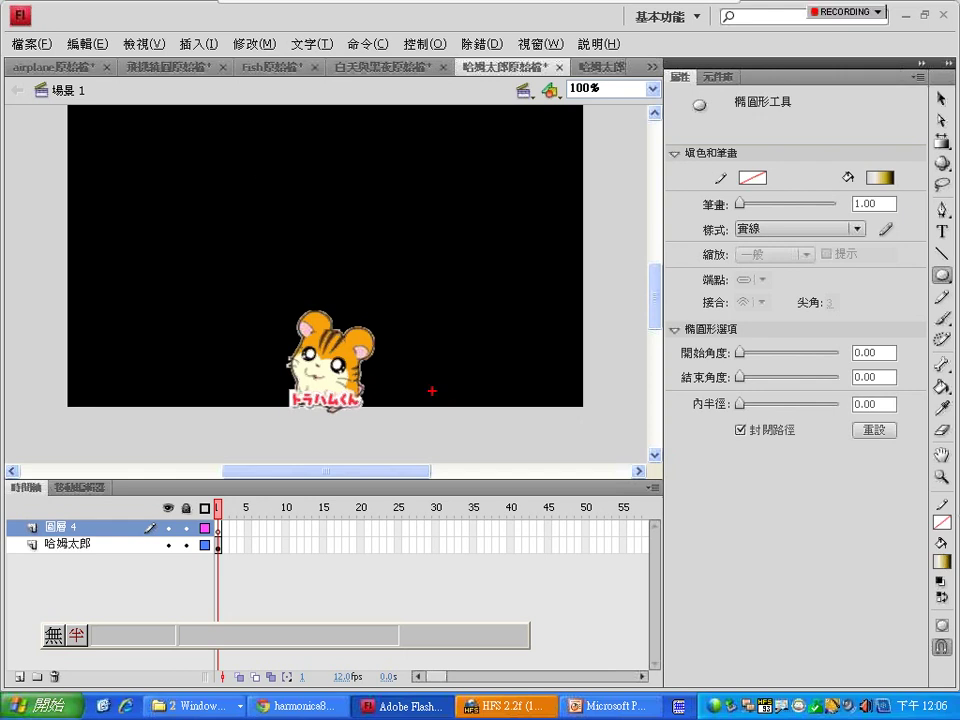
Handwrite "Mask" above the hamster as an on-screen annotation and clear it.
mouse_move(262, 164)
mouse_down()
mouse_move(247, 187)
mouse_move(280, 162)
mouse_move(281, 186)
mouse_up()
mouse_move(298, 176)
mouse_down()
mouse_move(301, 191)
mouse_move(318, 190)
mouse_up()
drag(365, 148, 340, 210)
mouse_move(378, 175)
mouse_down()
mouse_move(366, 184)
mouse_move(383, 203)
mouse_up()
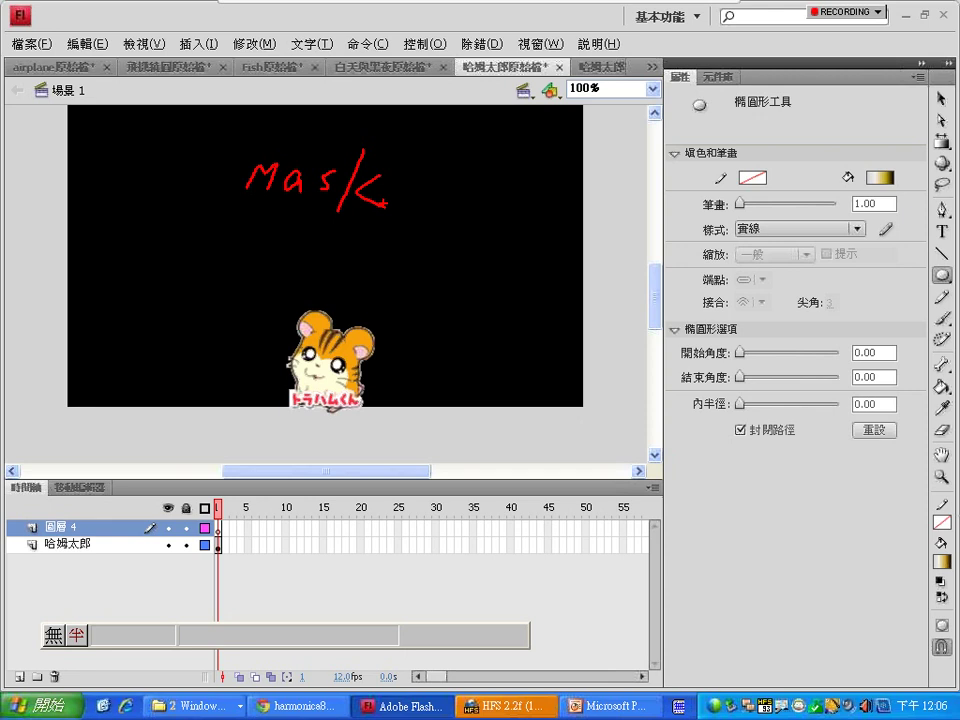
key(Escape)
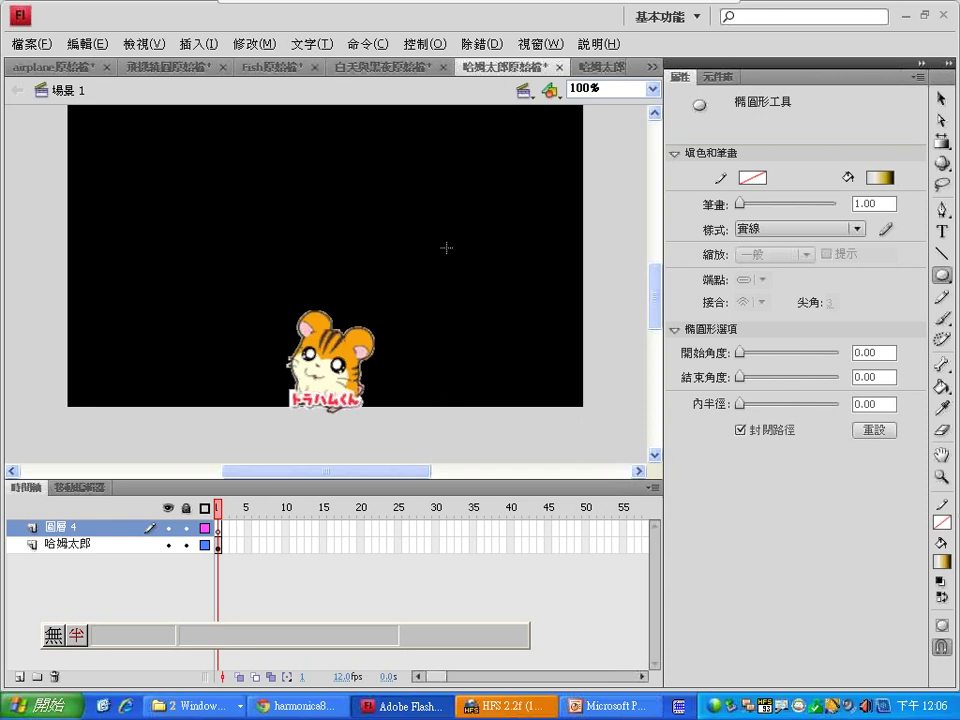
Draw an oval about 216 by 238 over the hamster's head on 圖層 4 and turn that layer into a mask.
drag(236, 155, 432, 370)
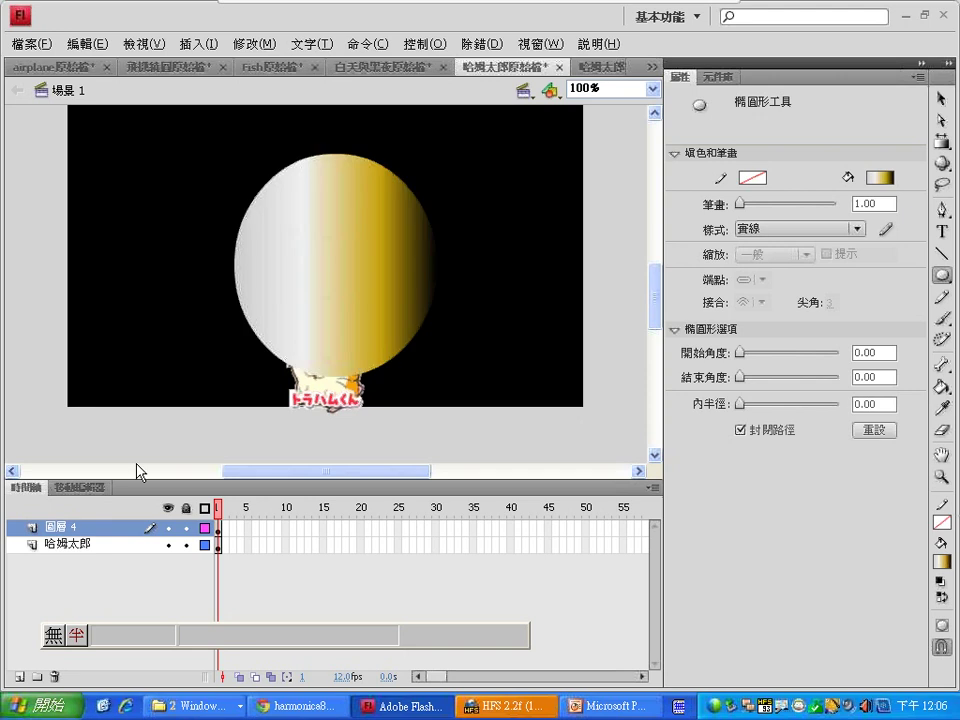
right_click(117, 526)
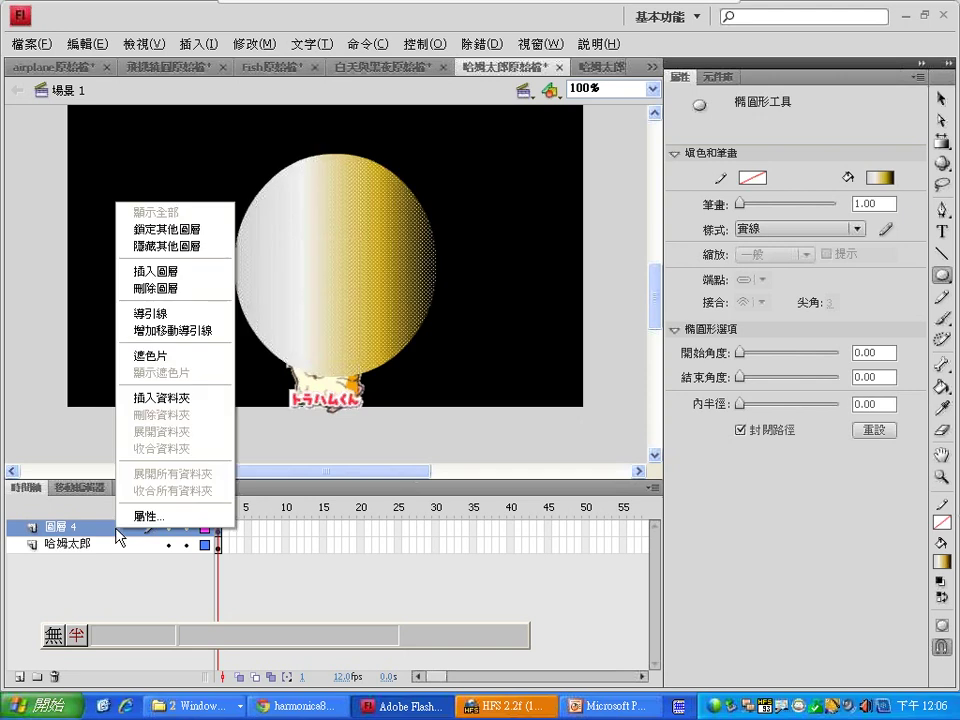
click(162, 360)
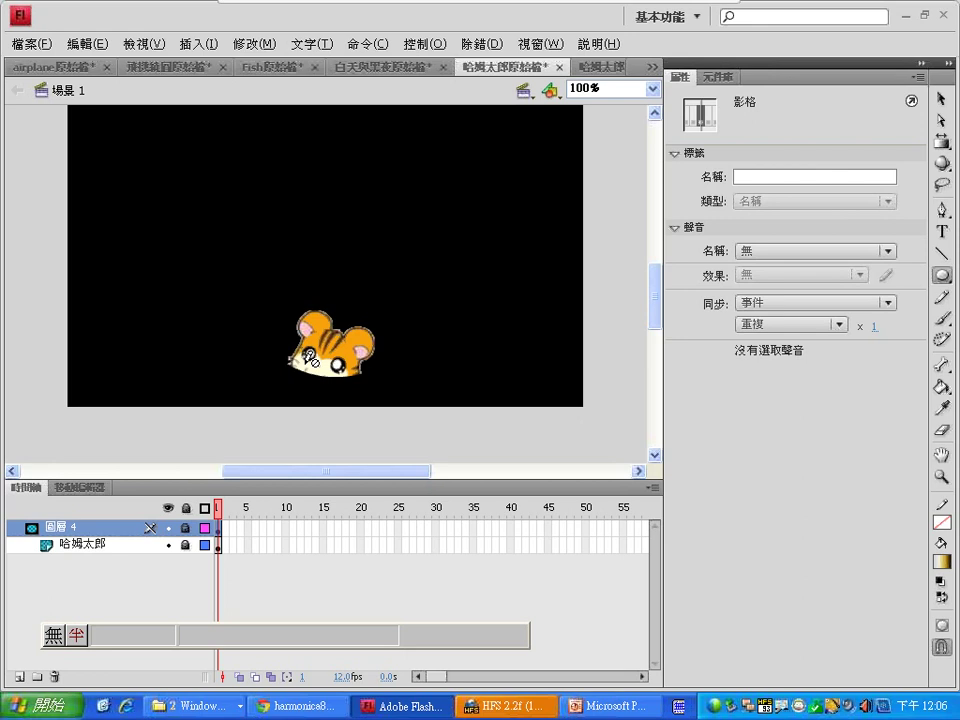
Unlock 圖層 4 to inspect its oval with the Selection tool, relock it, and circle both layers and their locks as an on-screen annotation.
click(185, 527)
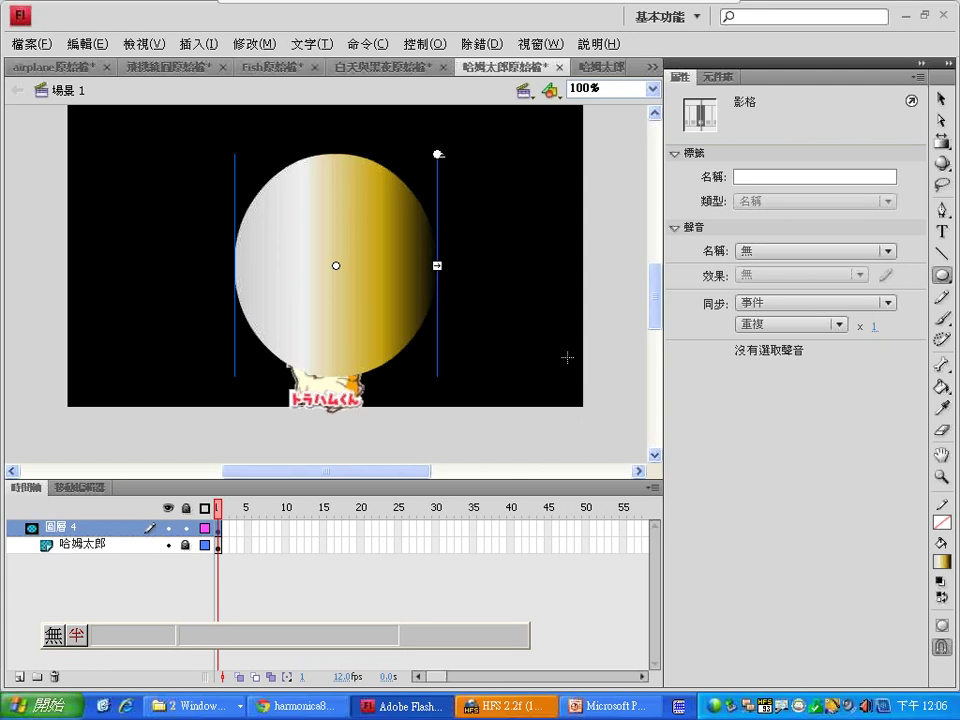
click(941, 99)
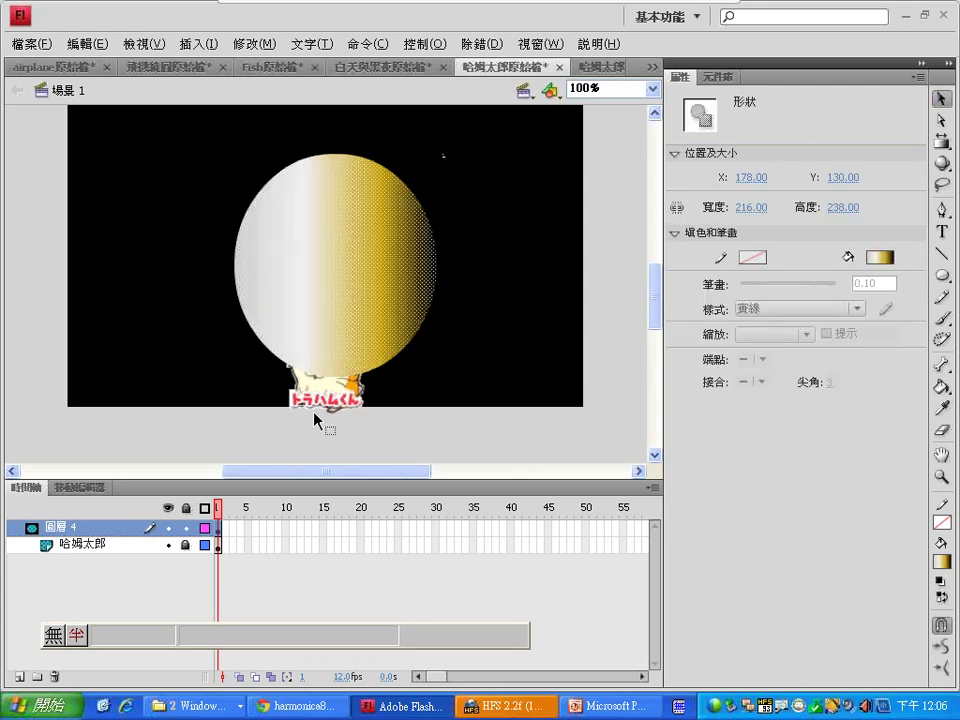
click(185, 527)
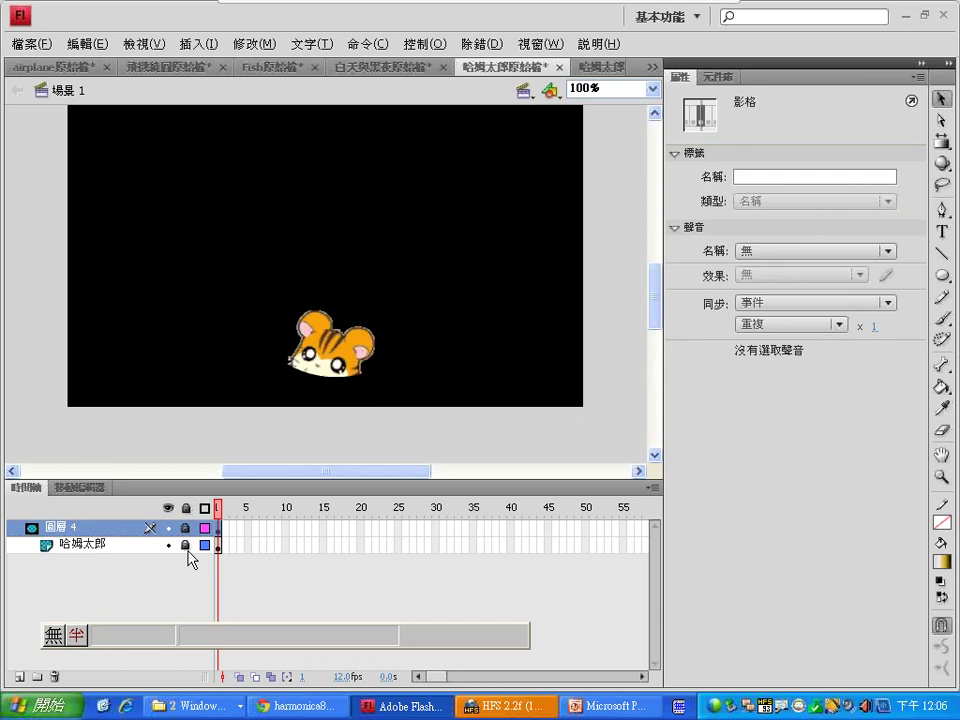
mouse_move(95, 563)
mouse_down()
mouse_move(43, 563)
mouse_move(15, 528)
mouse_move(115, 535)
mouse_move(88, 568)
mouse_up()
drag(201, 562, 217, 540)
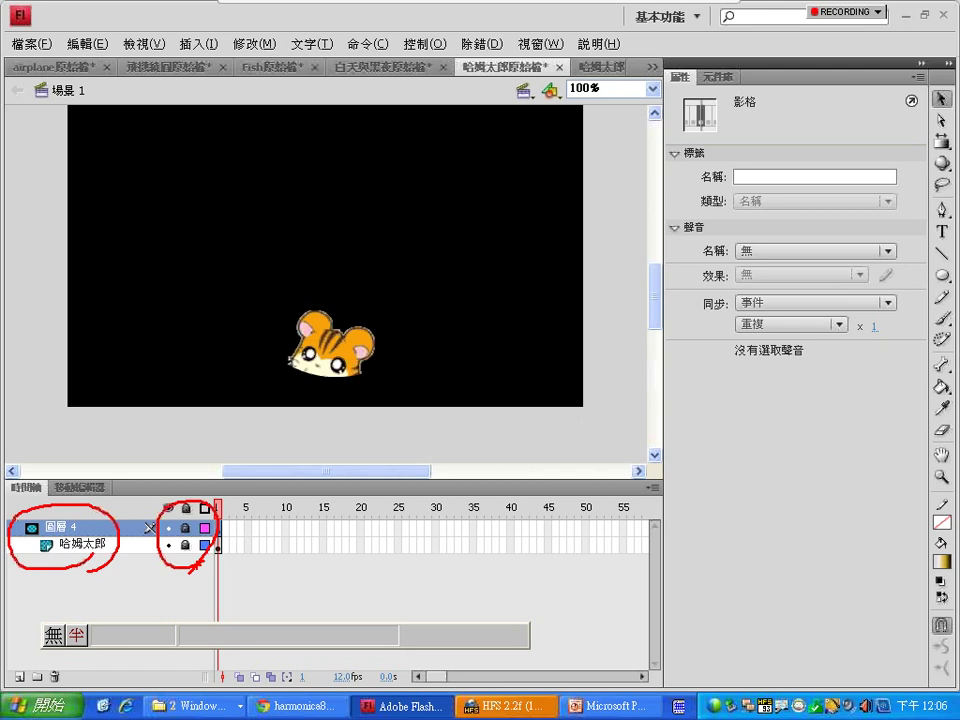
Turn the mask effect off and on by unlocking and relocking 圖層 4, finally restoring it with Show Masking (顯示遮色片).
click(185, 527)
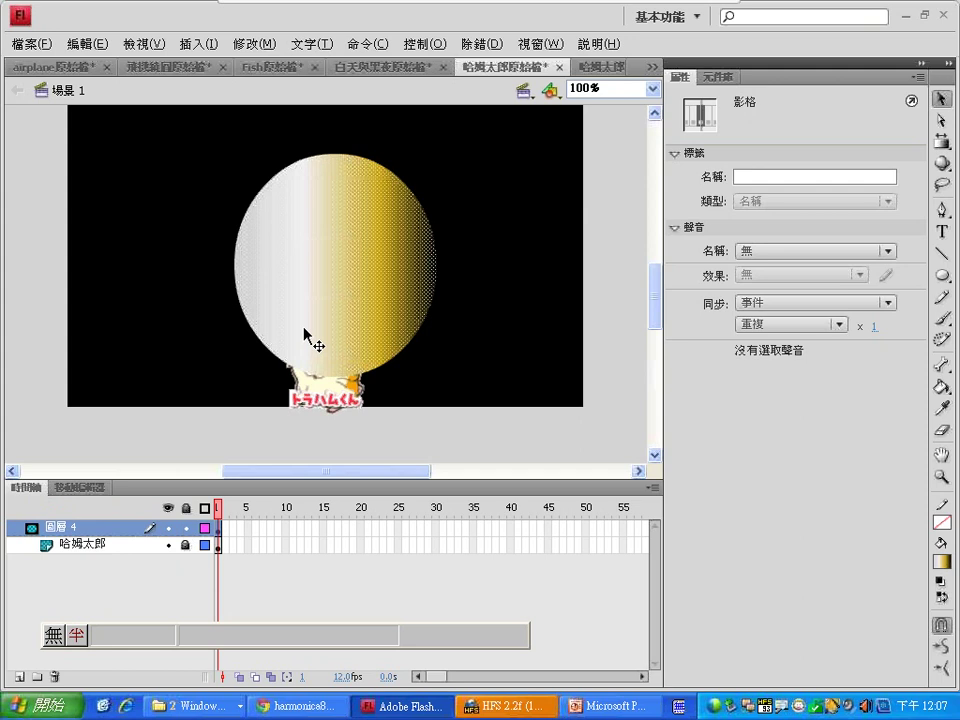
click(185, 527)
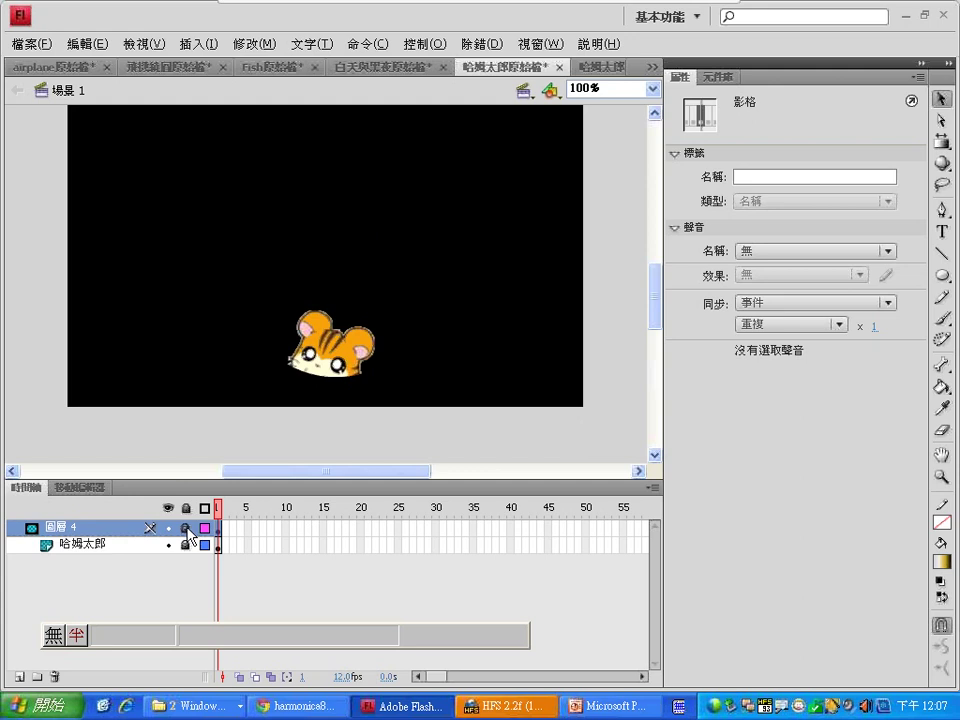
click(185, 527)
right_click(133, 524)
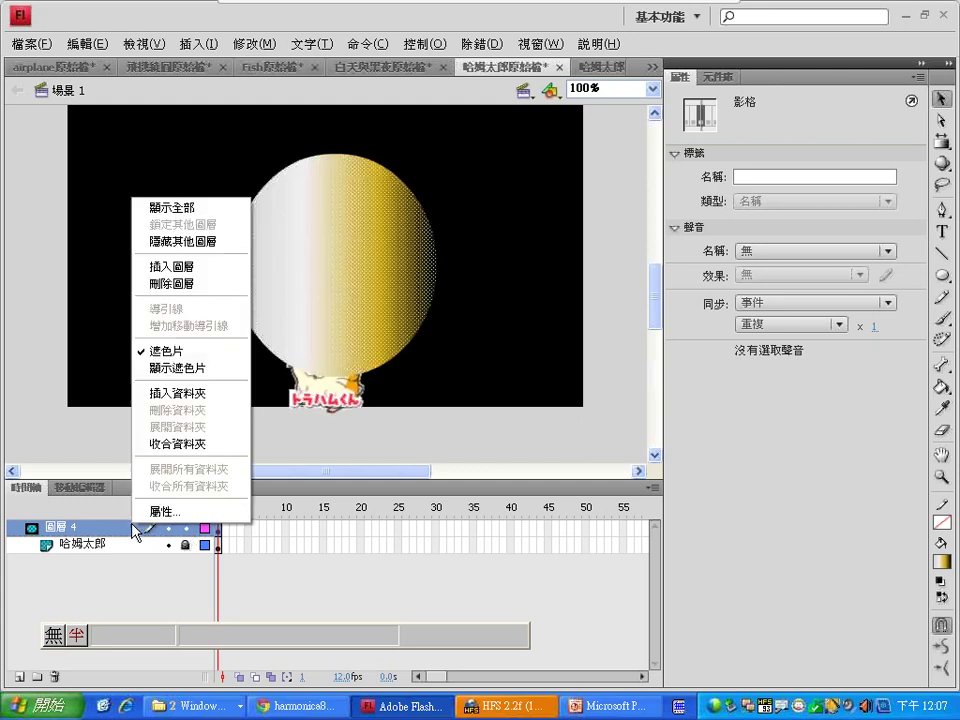
click(162, 372)
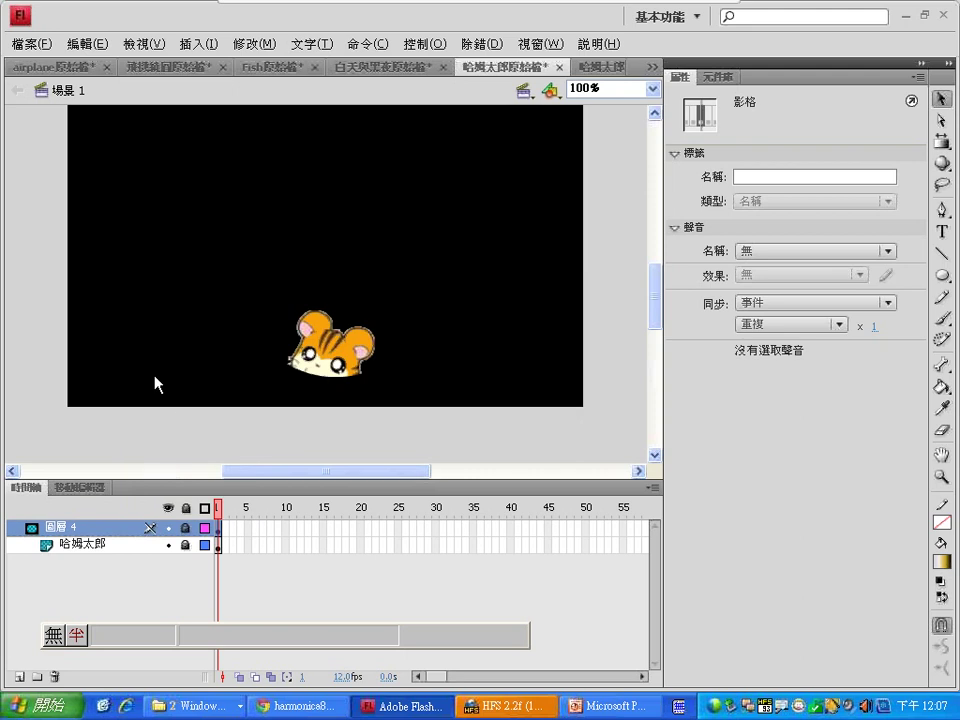
Unlock the 哈姆太郎 layer, hide the locked 圖層 4 mask, and select the hamster in frame 1.
click(185, 527)
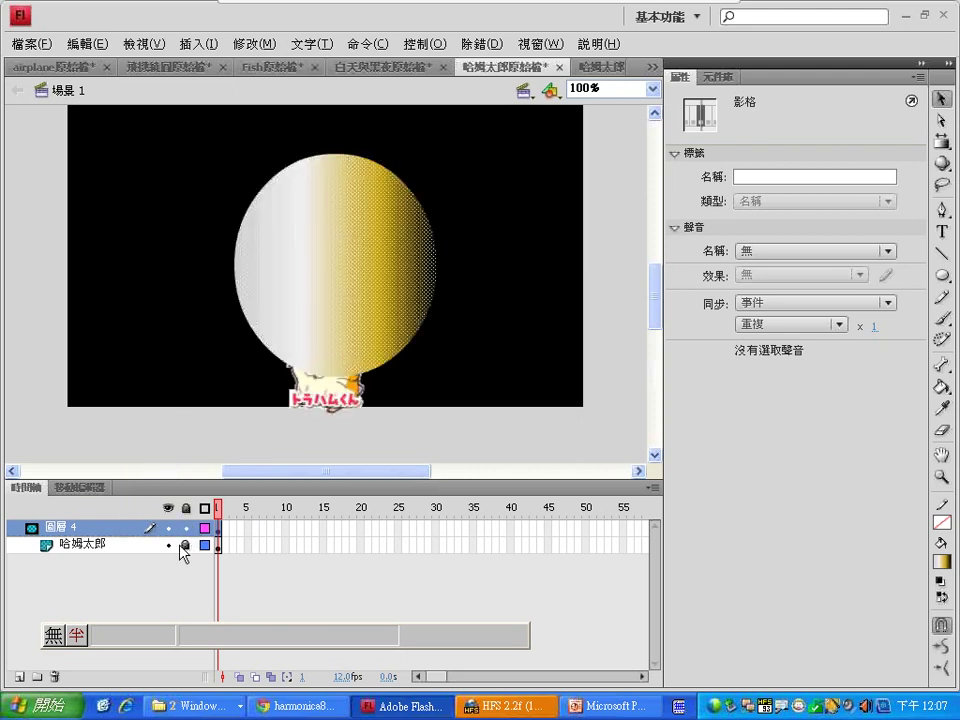
click(183, 528)
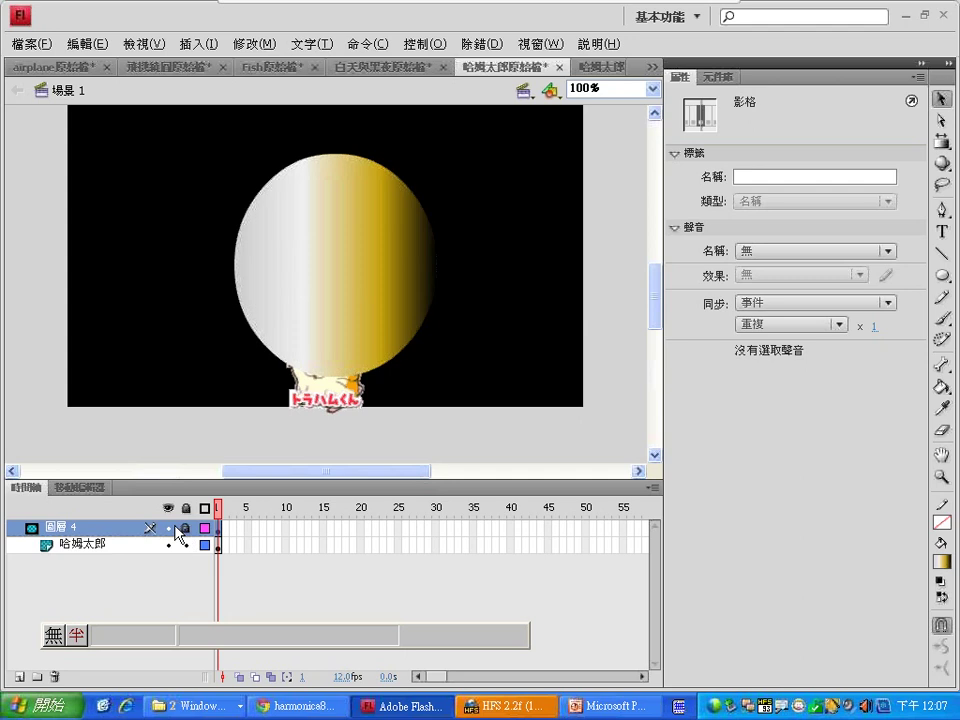
click(168, 527)
click(220, 548)
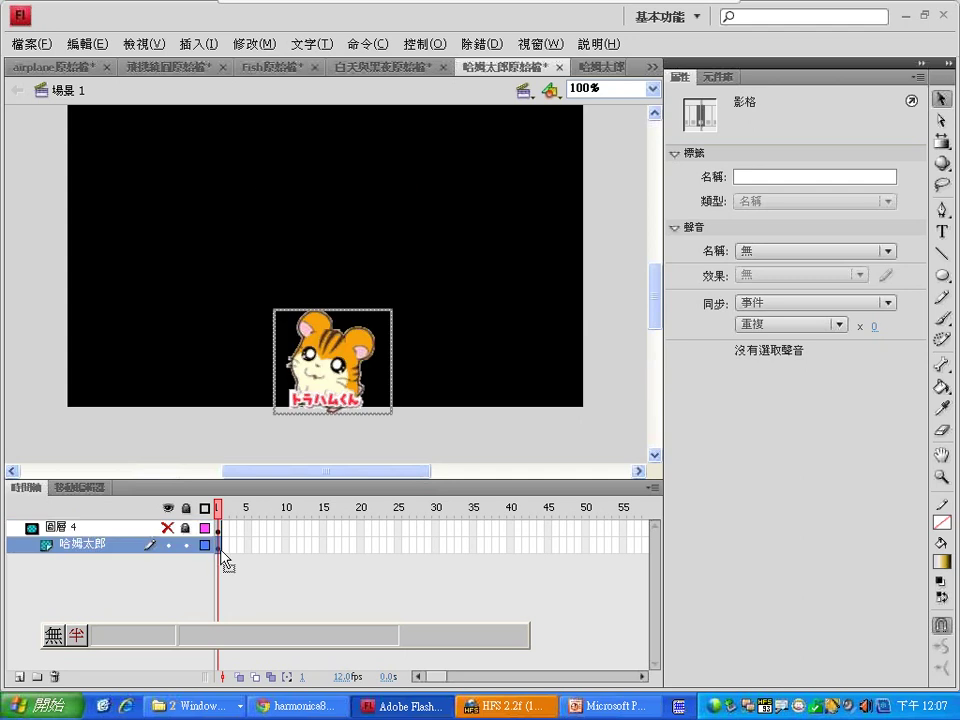
click(342, 370)
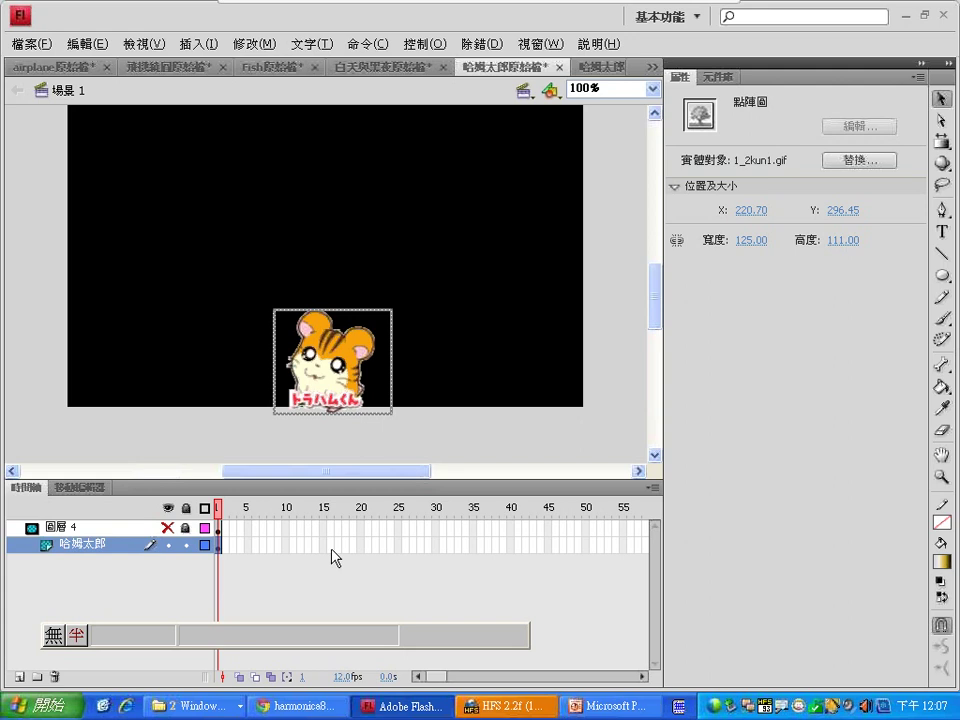
Insert a keyframe at frame 5 of the 哈姆太郎 layer and move the hamster straight up to about Y 239.
click(361, 545)
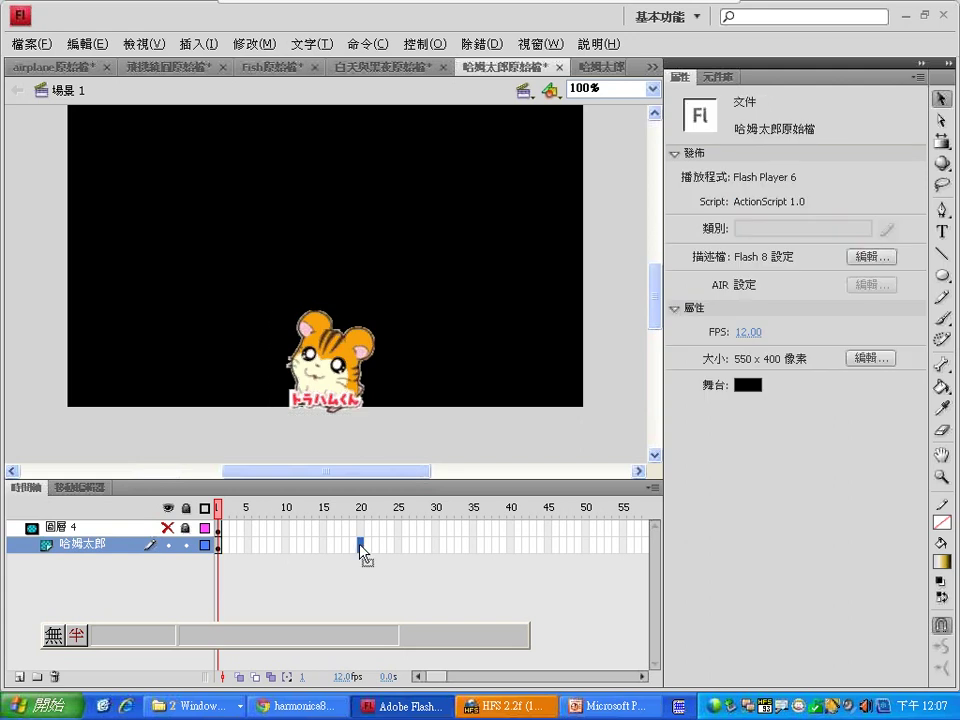
click(248, 545)
right_click(248, 546)
click(252, 380)
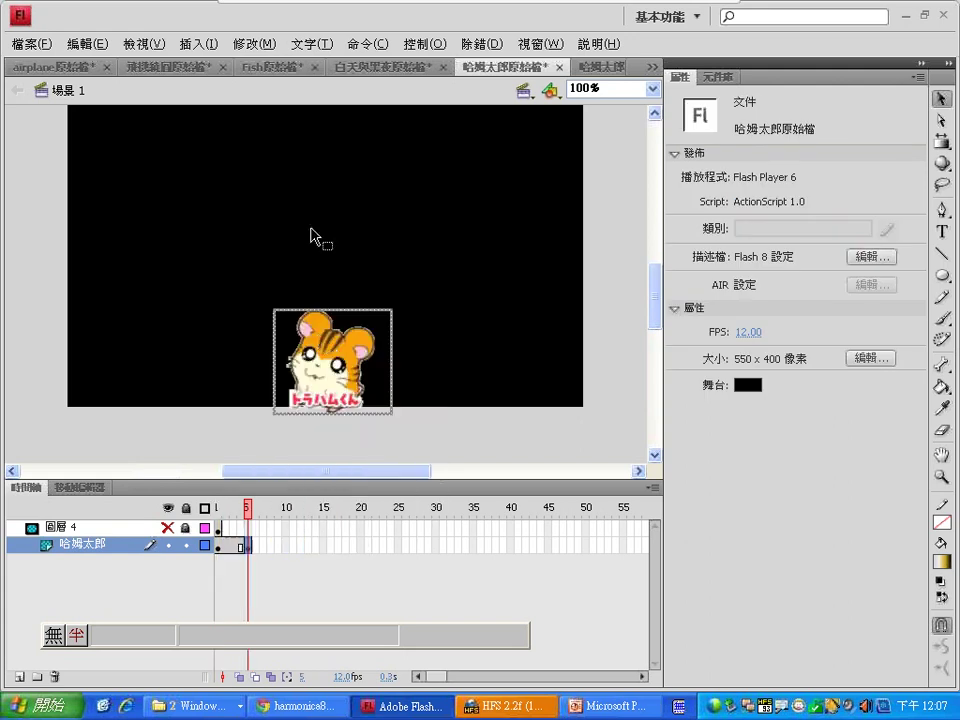
drag(319, 341, 319, 287)
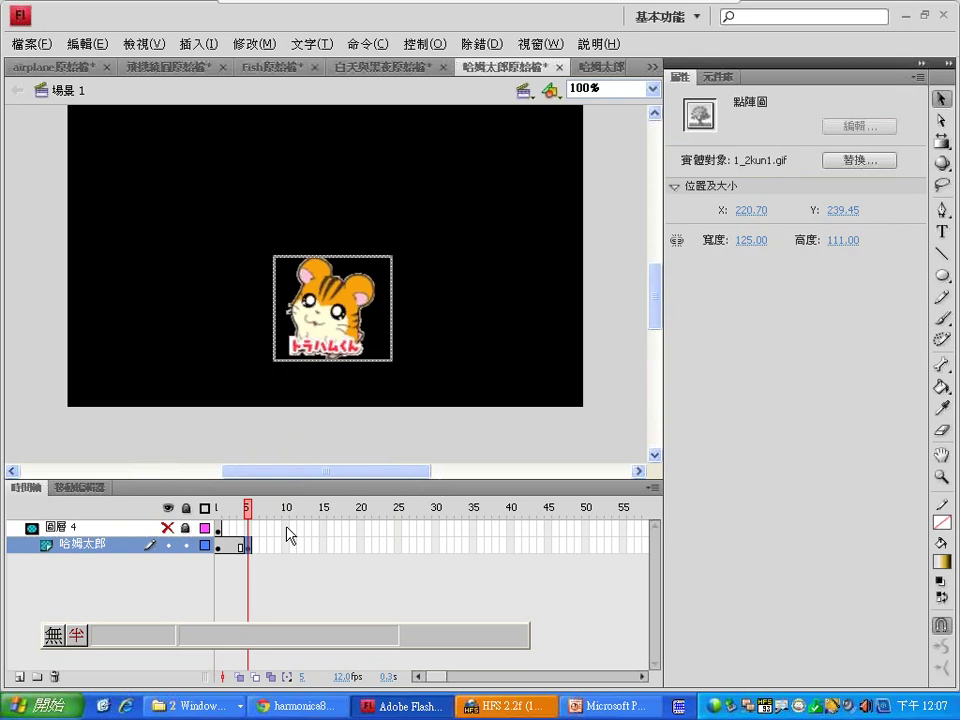
Insert a keyframe at frame 10 of the 哈姆太郎 layer and move the hamster down to about Y 290.
right_click(287, 551)
click(336, 242)
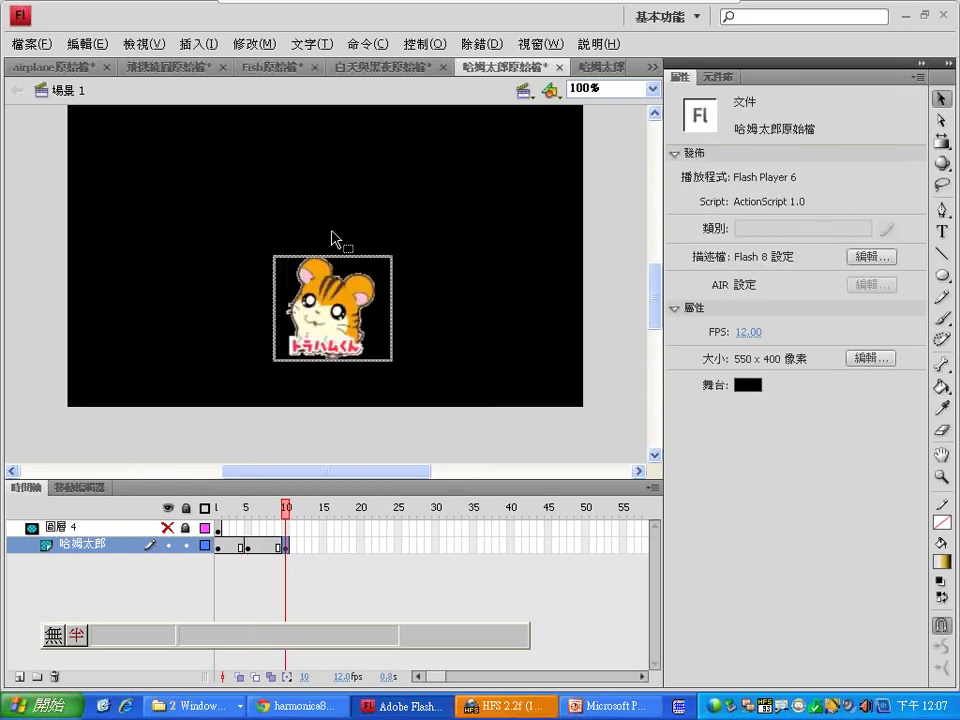
drag(331, 349, 331, 398)
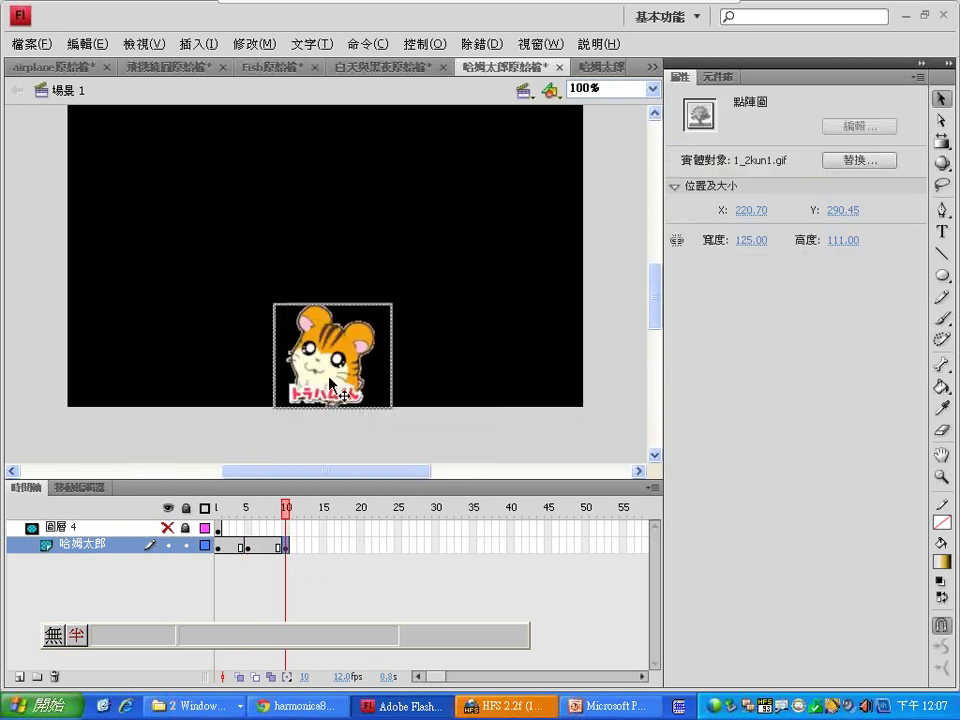
Insert a keyframe at frame 15 of the 哈姆太郎 layer and move the hamster up to about Y 243.
click(324, 547)
right_click(327, 549)
click(350, 221)
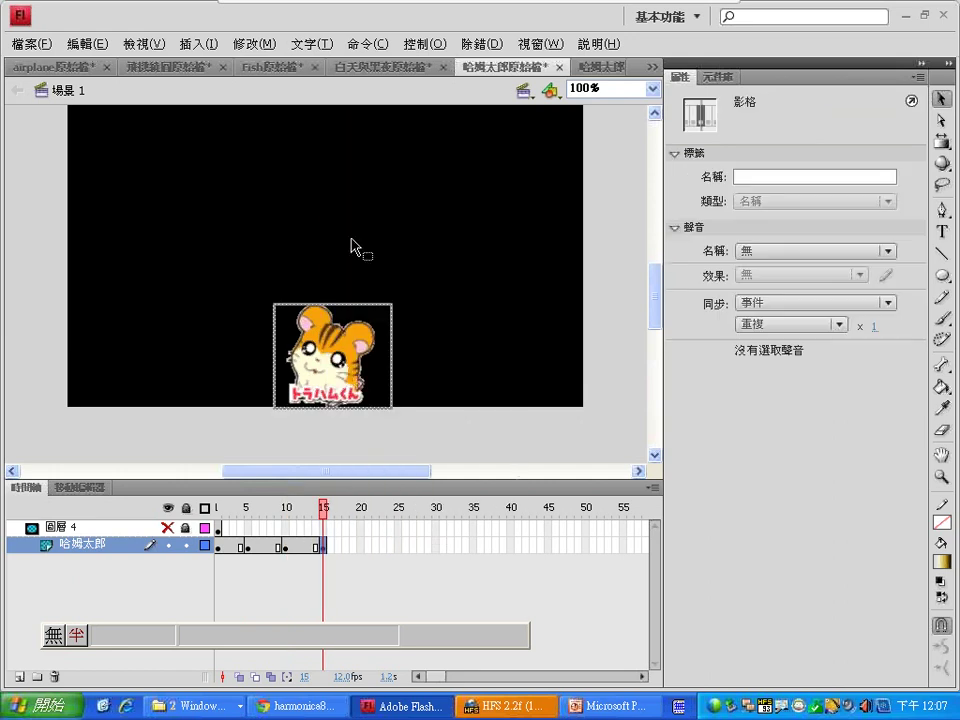
drag(344, 369, 344, 322)
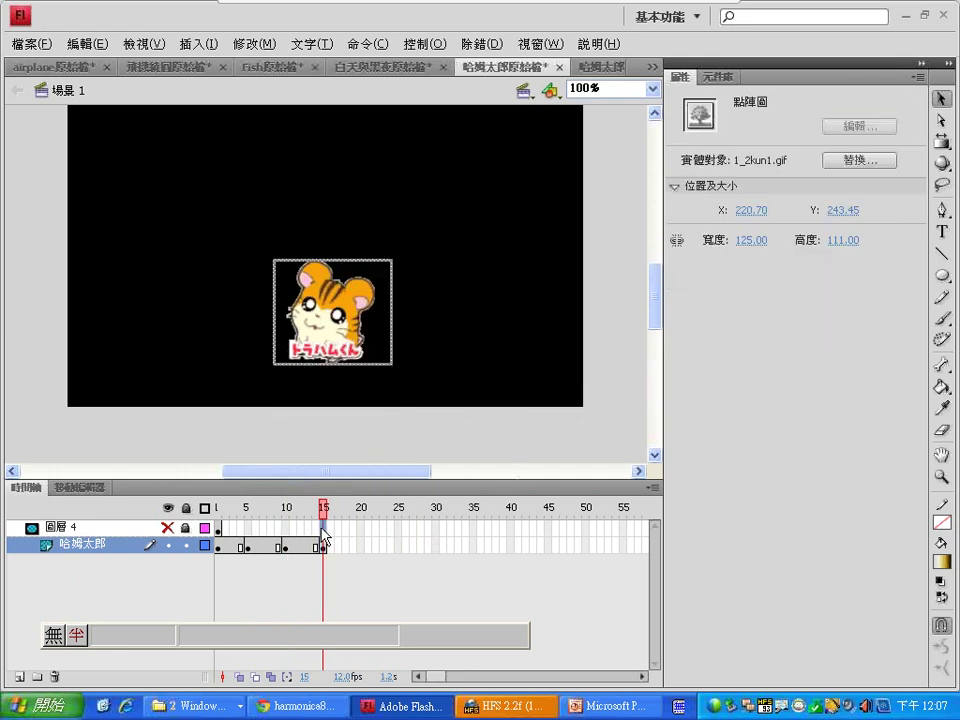
Extend the 圖層 4 mask layer to frame 15 and reactivate masking by showing it and locking the 哈姆太郎 layer.
click(322, 528)
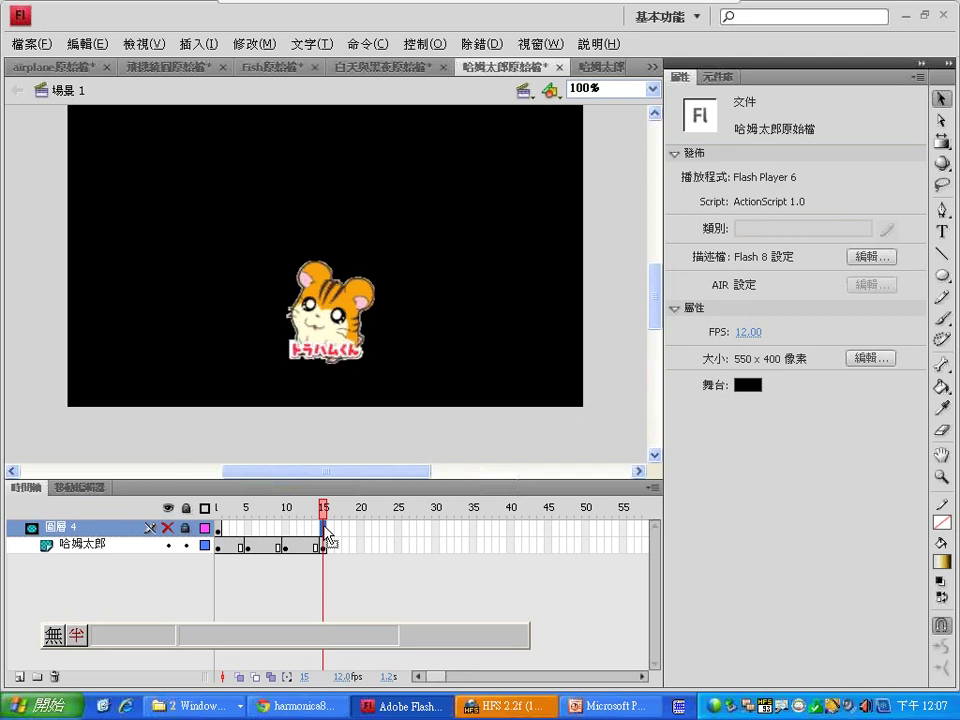
right_click(324, 529)
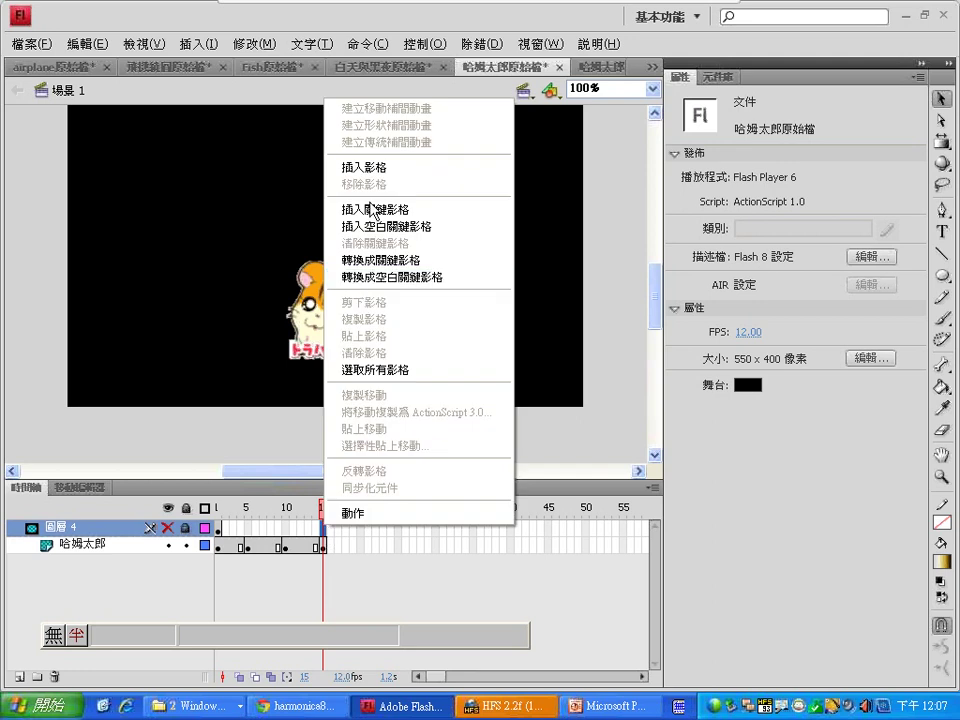
click(388, 168)
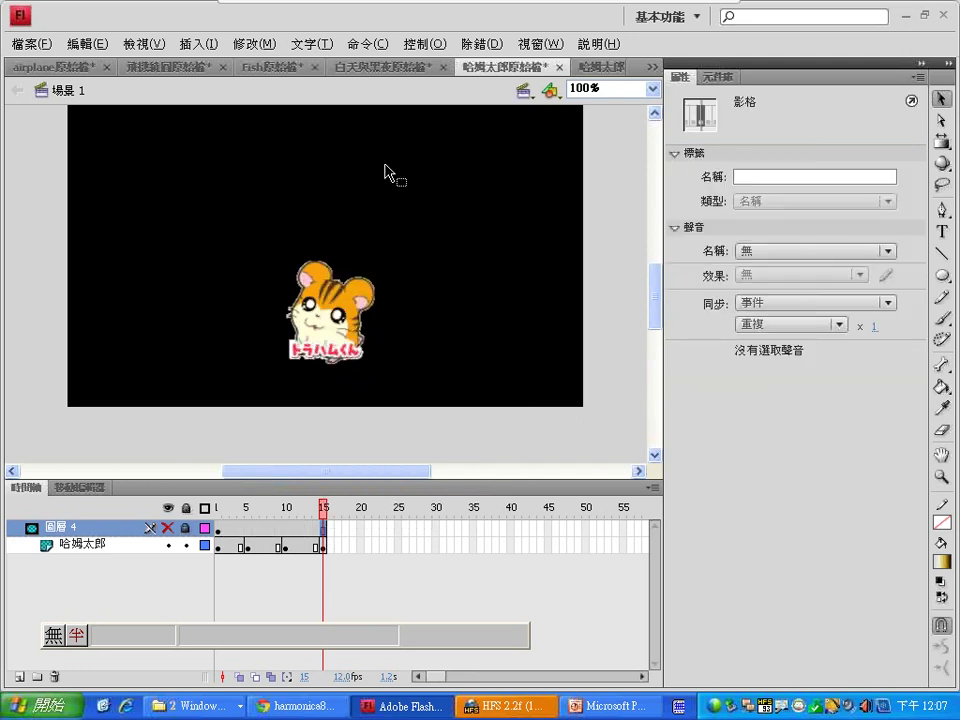
click(167, 528)
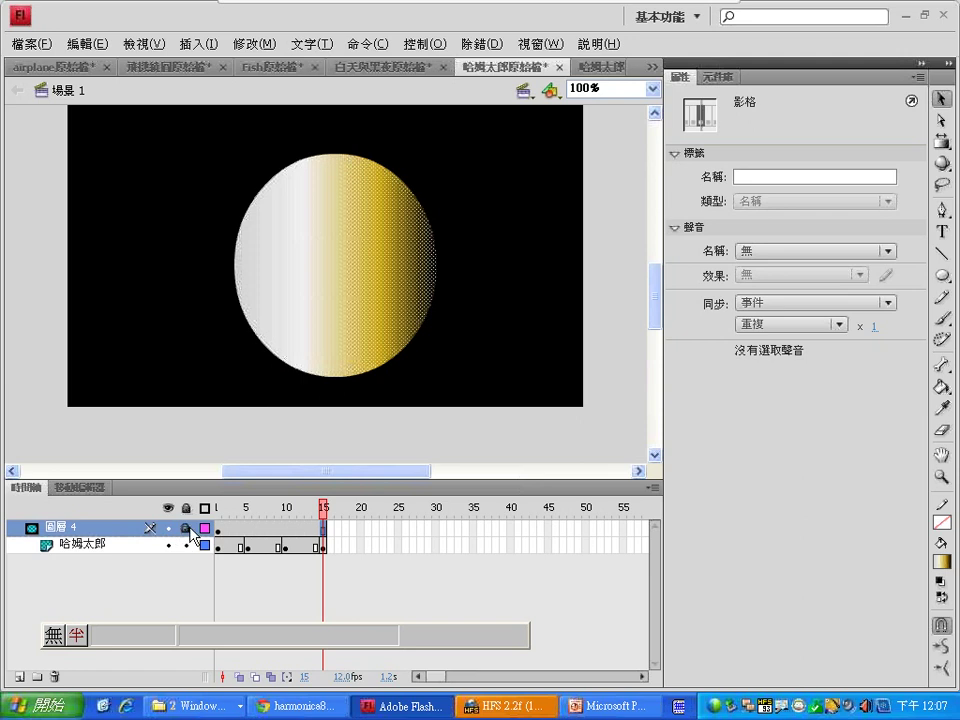
click(187, 546)
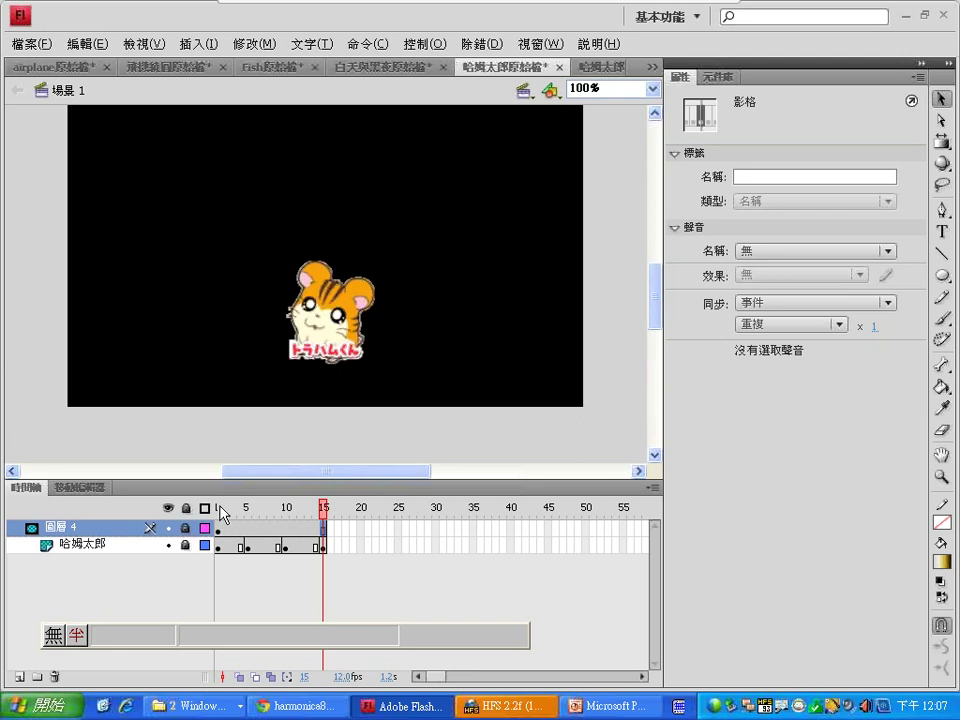
Preview the masked hamster animation along the timeline and compare it with the finished 哈姆太郎 document.
drag(221, 514, 287, 506)
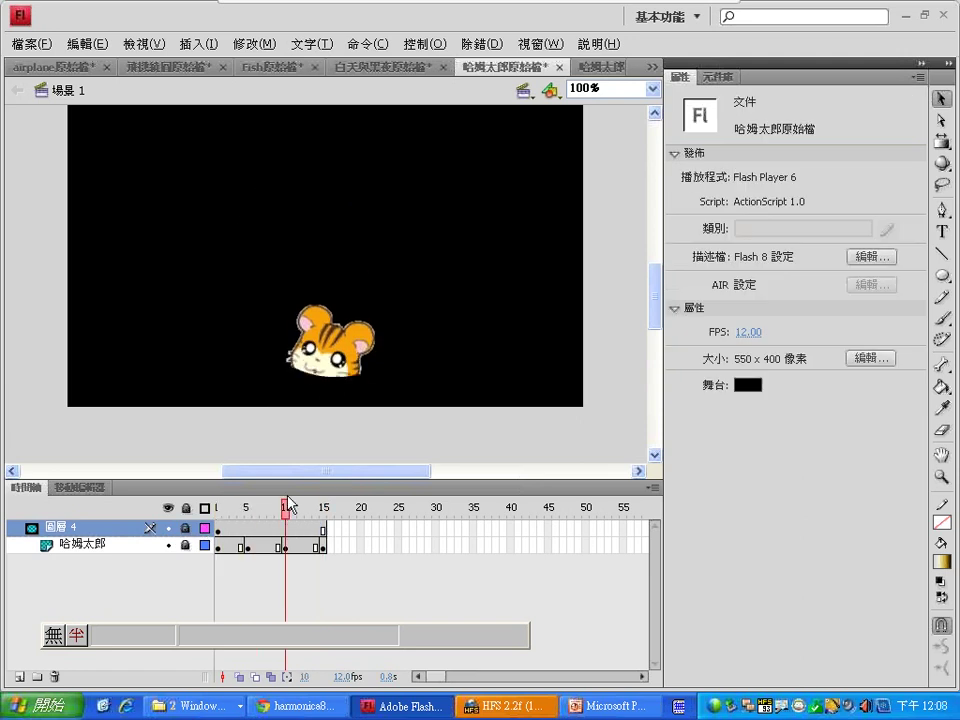
key(Return)
drag(285, 507, 225, 512)
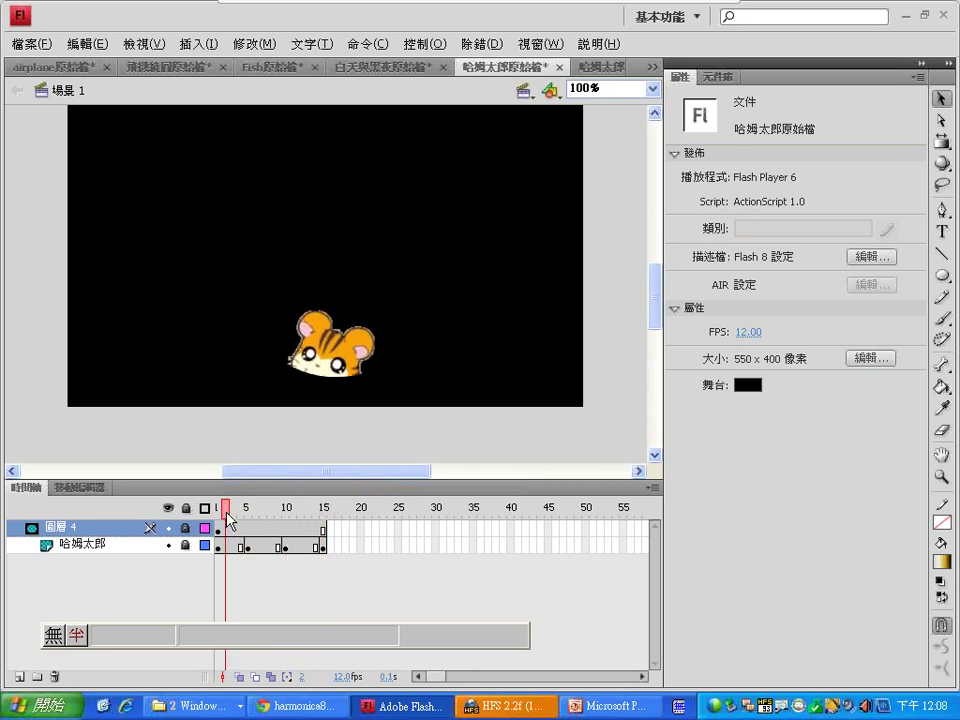
click(600, 66)
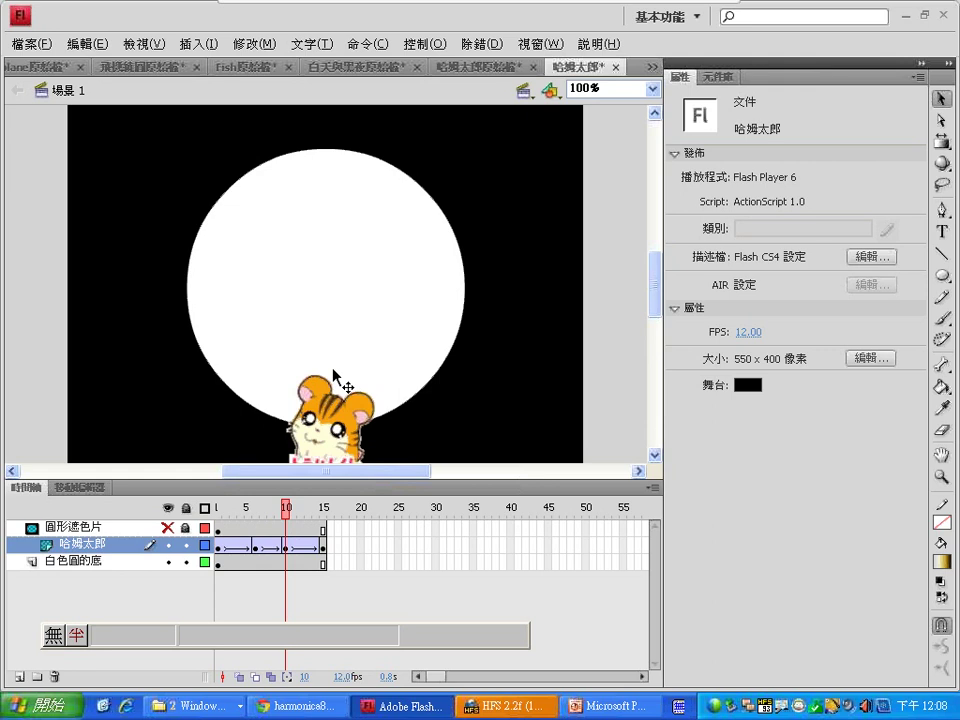
click(495, 68)
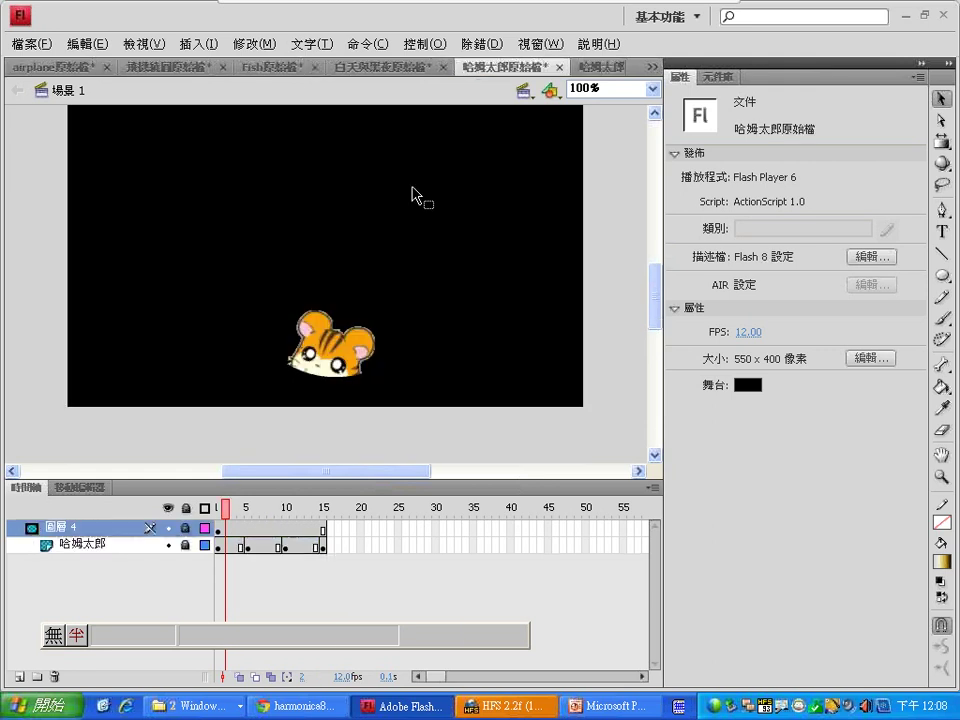
Unlock 圖層 4 and copy its gradient oval.
click(186, 527)
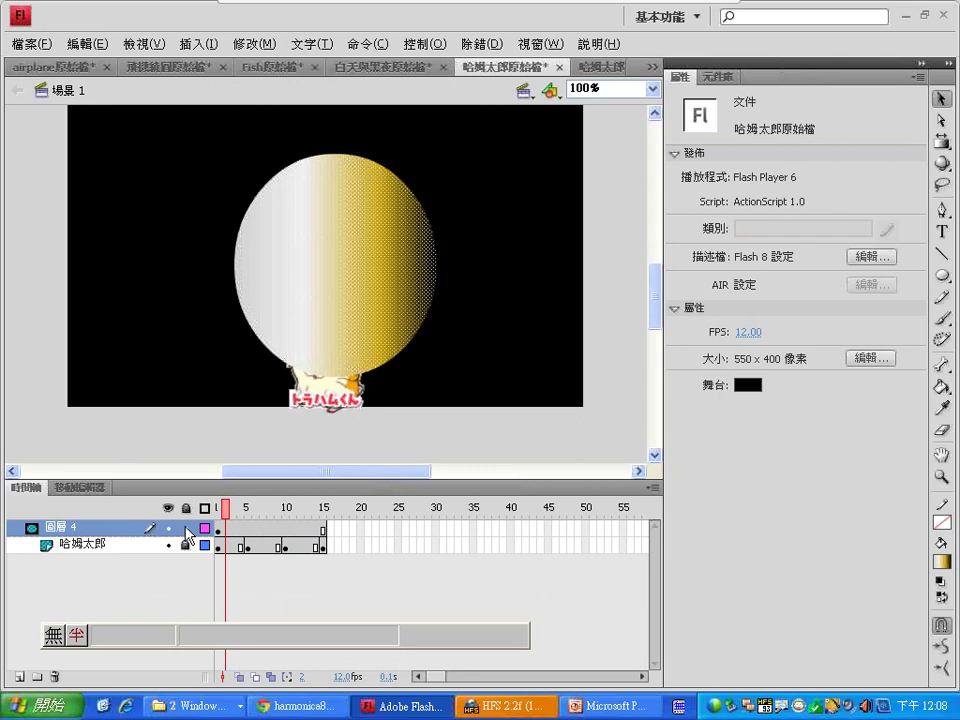
click(285, 300)
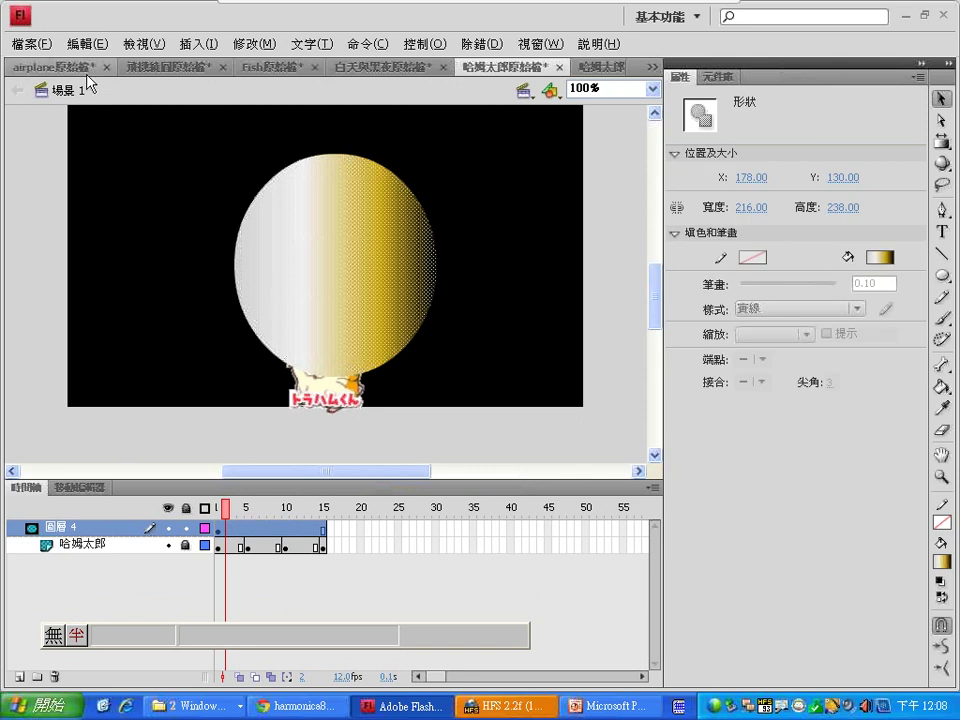
click(86, 44)
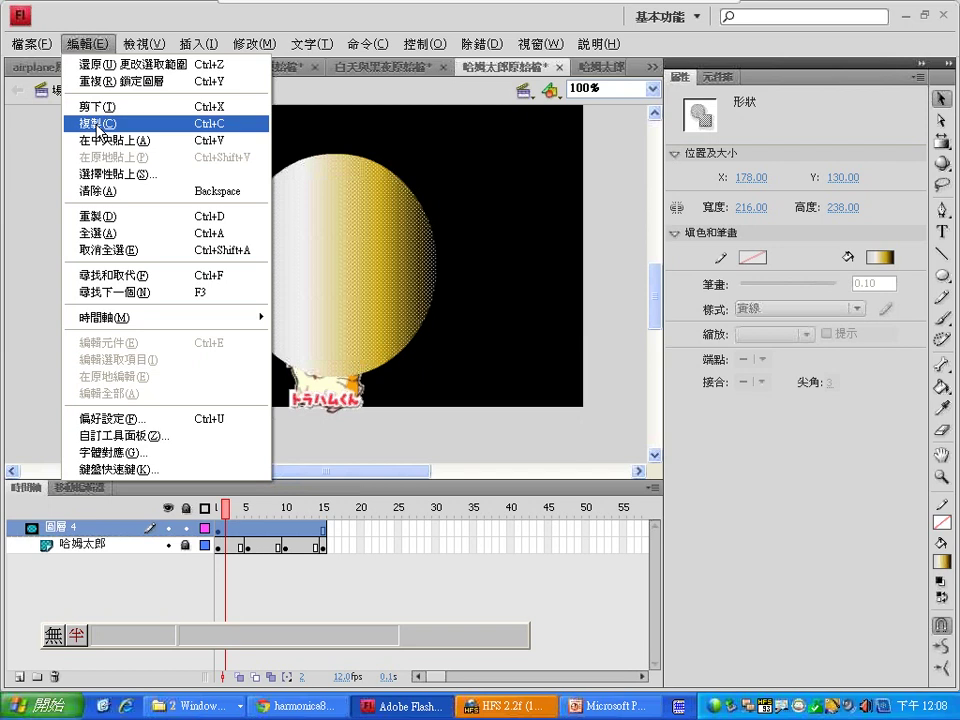
click(97, 124)
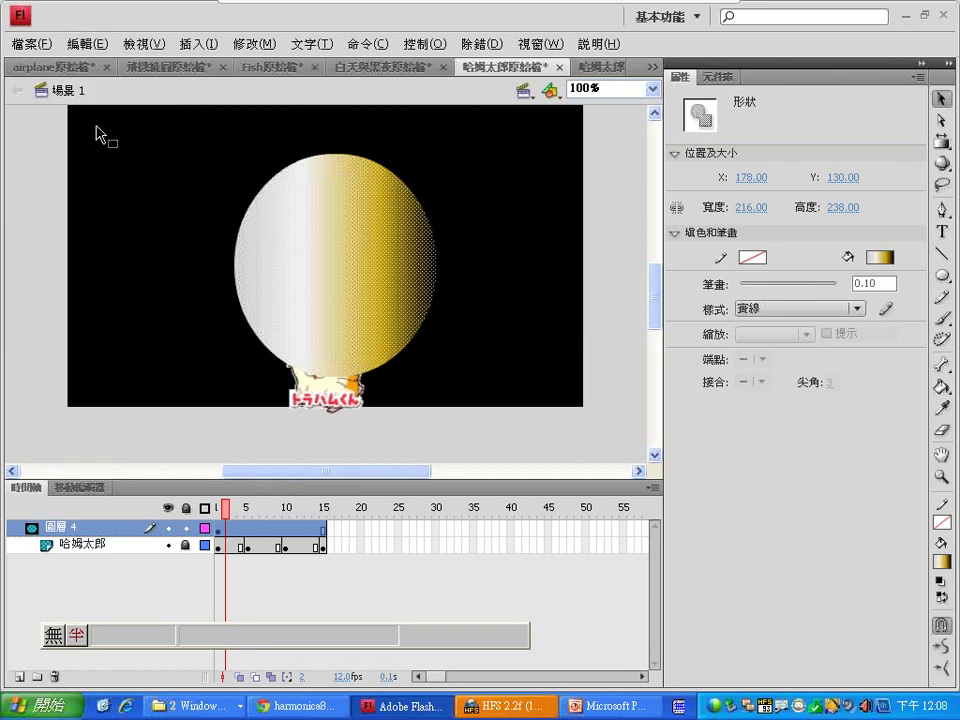
Insert a new layer and move it below the 哈姆太郎 layer, outside the mask group as a normal layer.
click(19, 677)
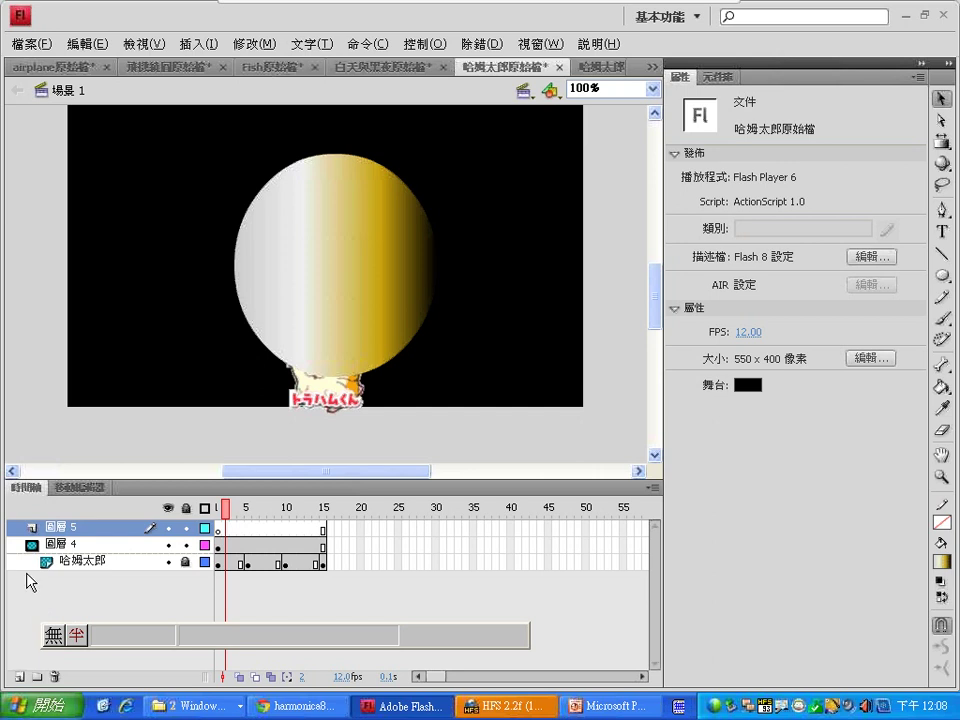
drag(30, 549, 34, 557)
drag(33, 556, 71, 582)
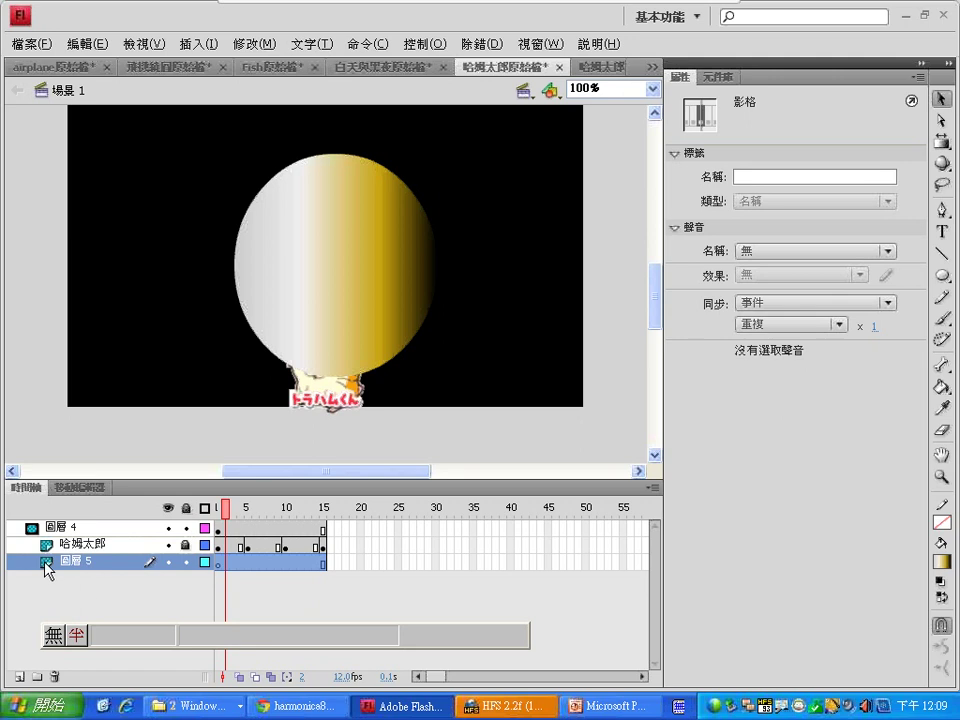
mouse_move(17, 566)
mouse_down()
mouse_move(36, 556)
mouse_move(32, 526)
mouse_move(22, 576)
mouse_up()
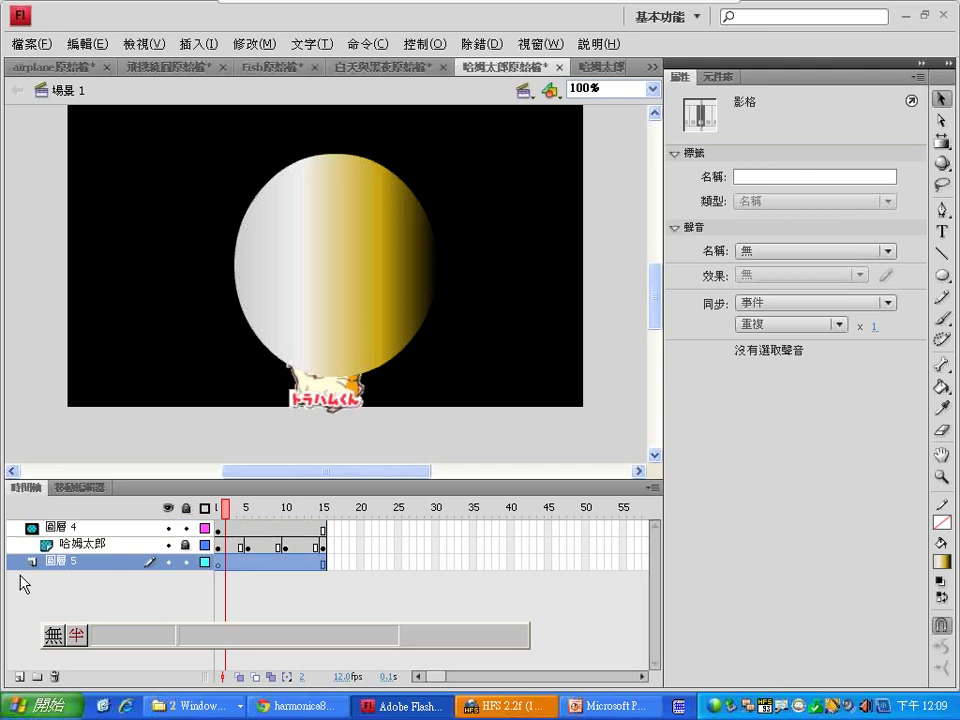
Hide 圖層 4 and paste the copied gradient oval in place on frame 1 of 圖層 5.
click(167, 529)
click(218, 563)
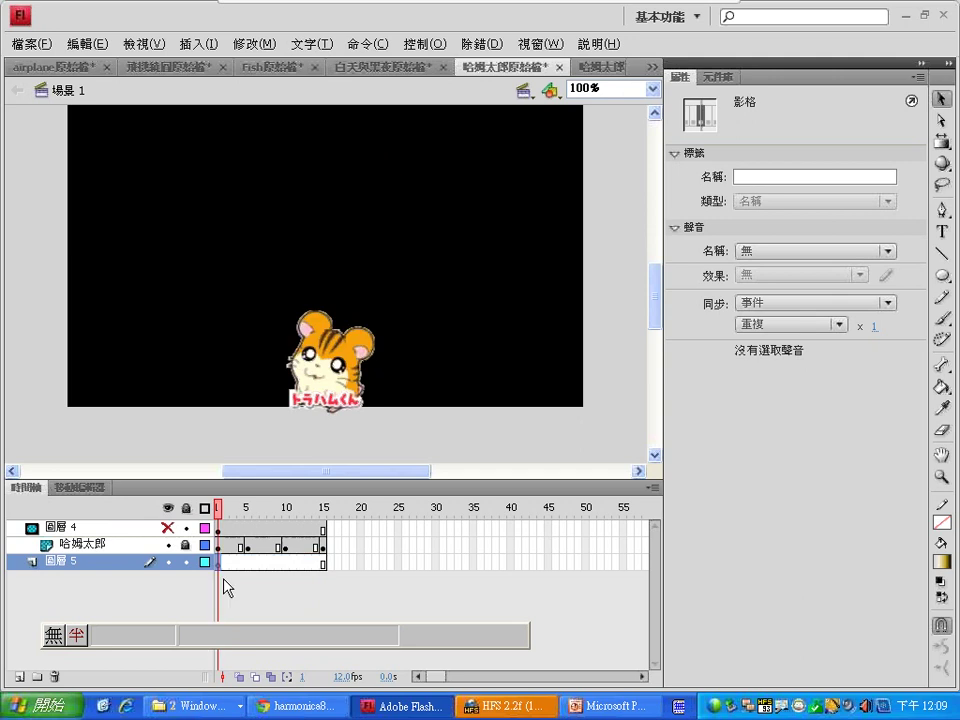
click(78, 47)
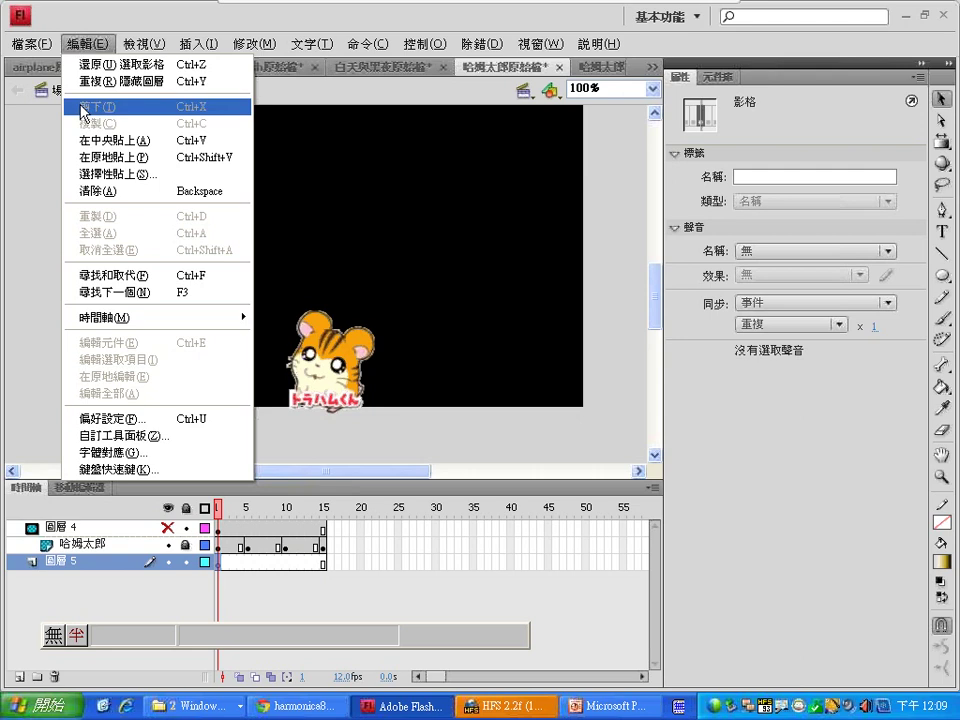
click(88, 163)
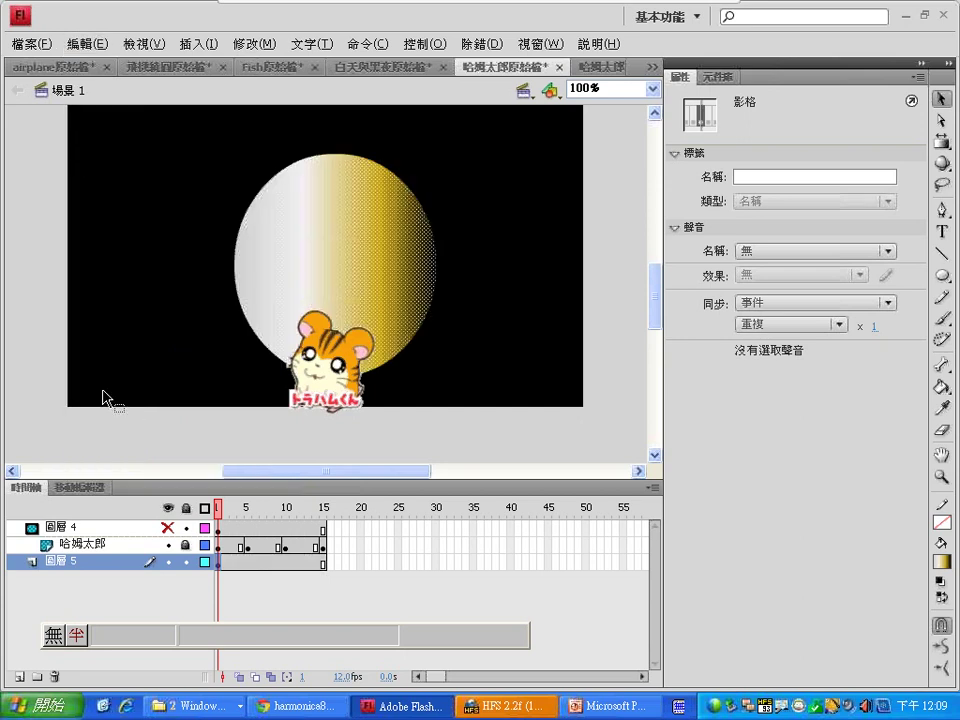
Show and lock 圖層 4 to reactivate the mask, and preview the animation over the oval backdrop through frame 15.
click(167, 528)
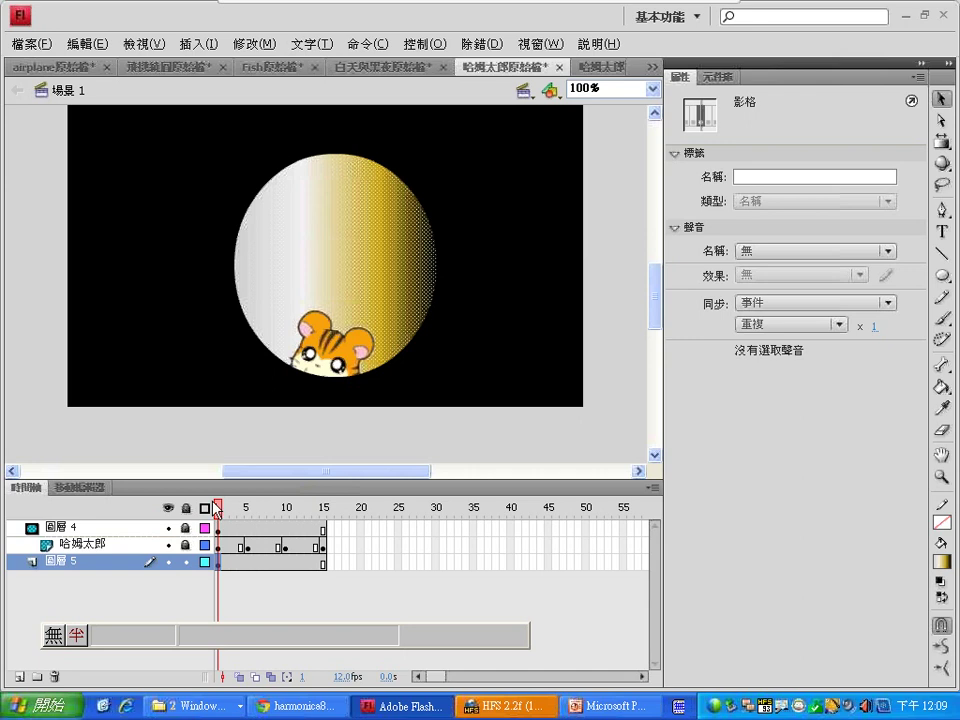
drag(220, 508, 335, 510)
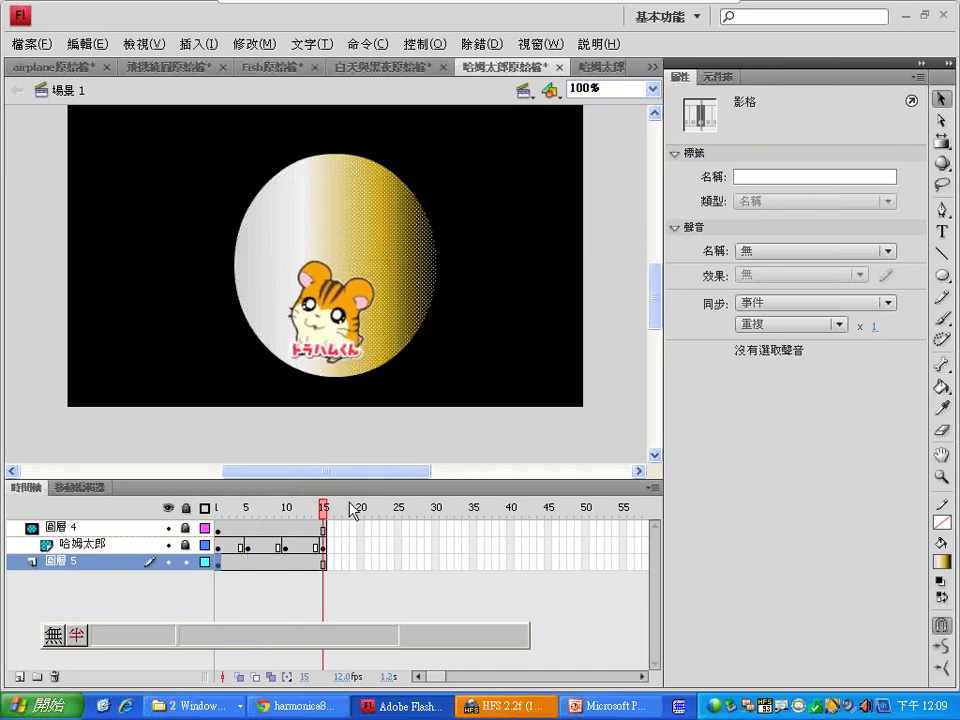
click(111, 569)
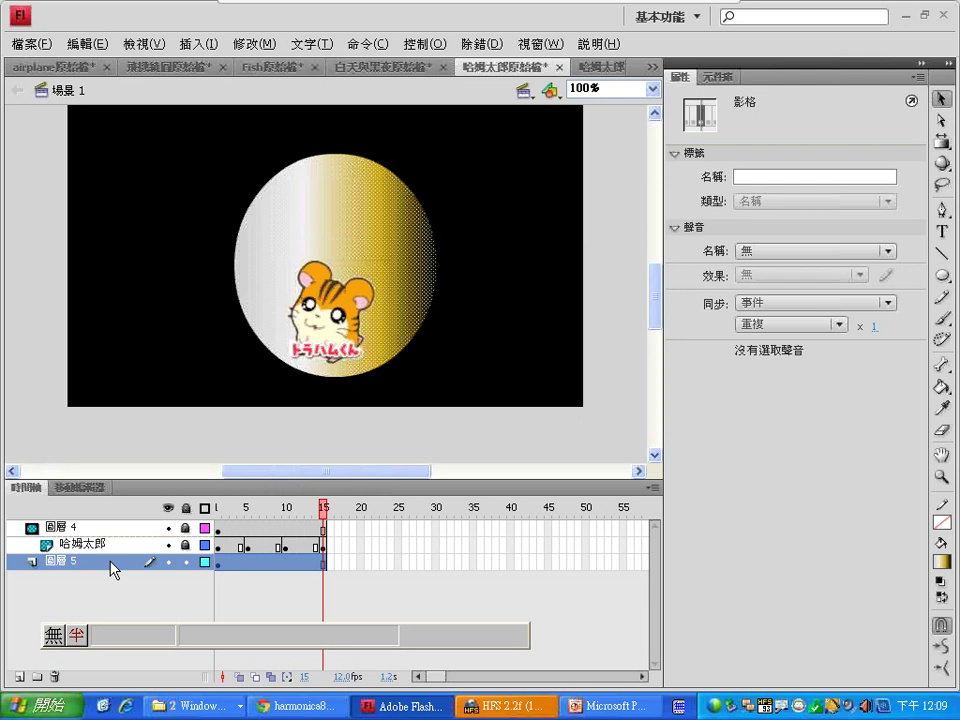